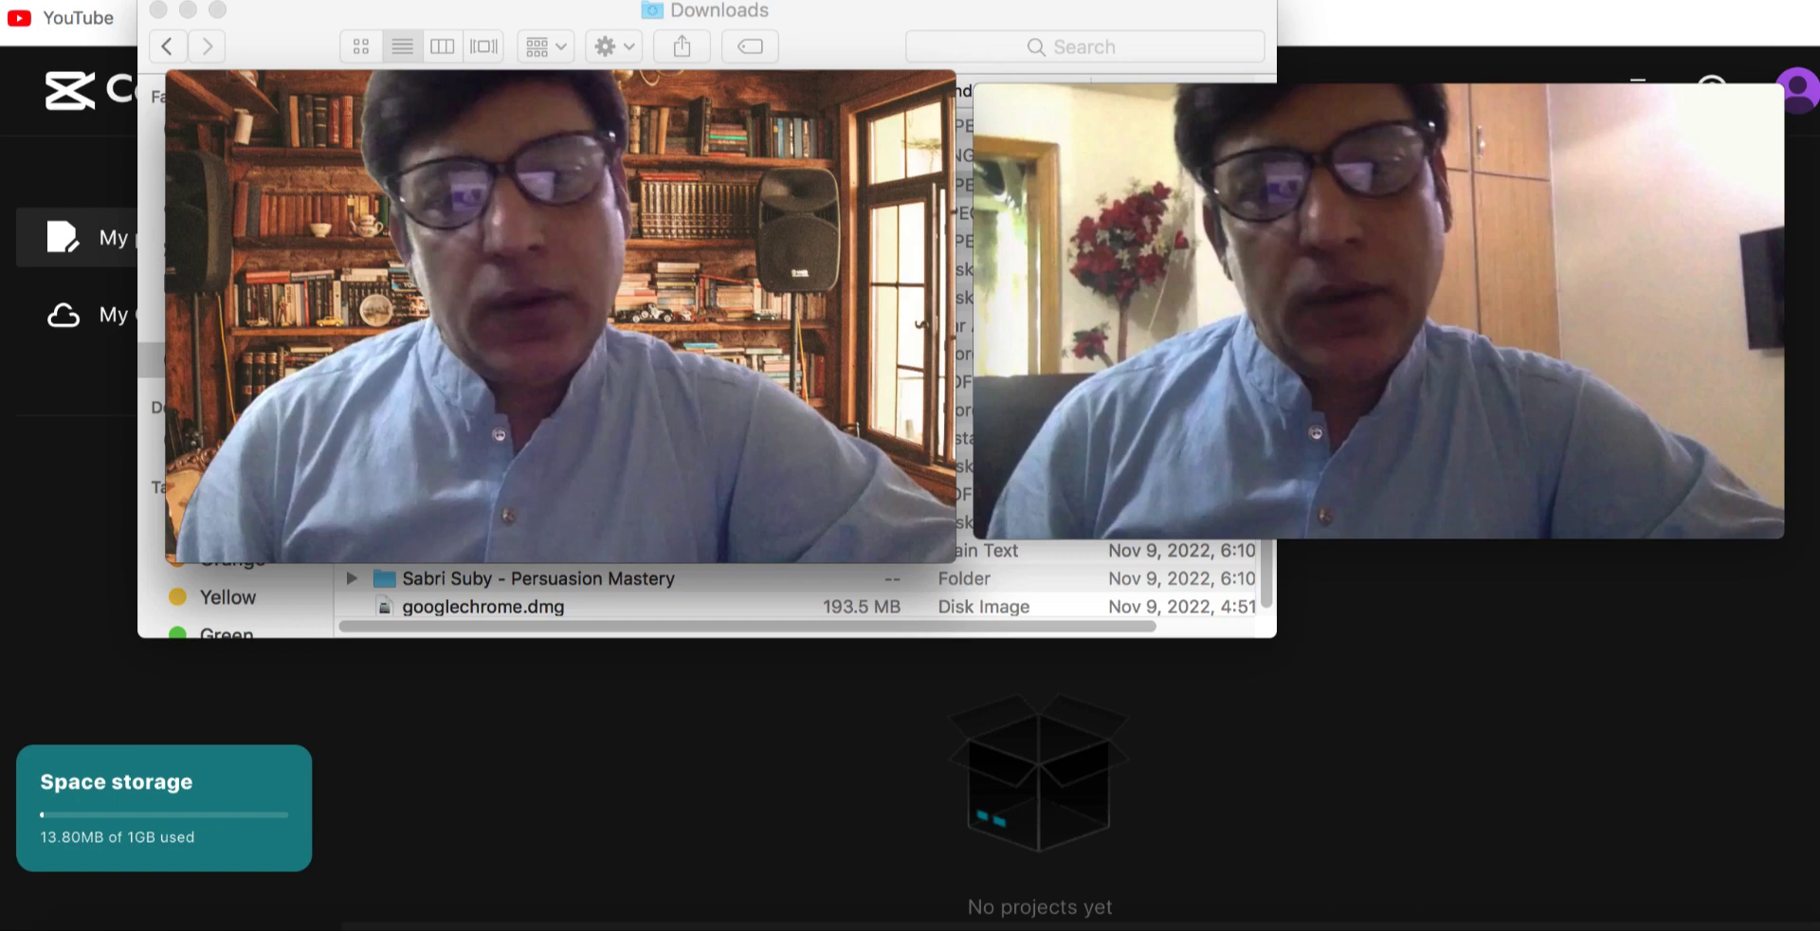
- Close both video preview windows and the Downloads folder window to reveal the projects page
mouse_move(406, 250)
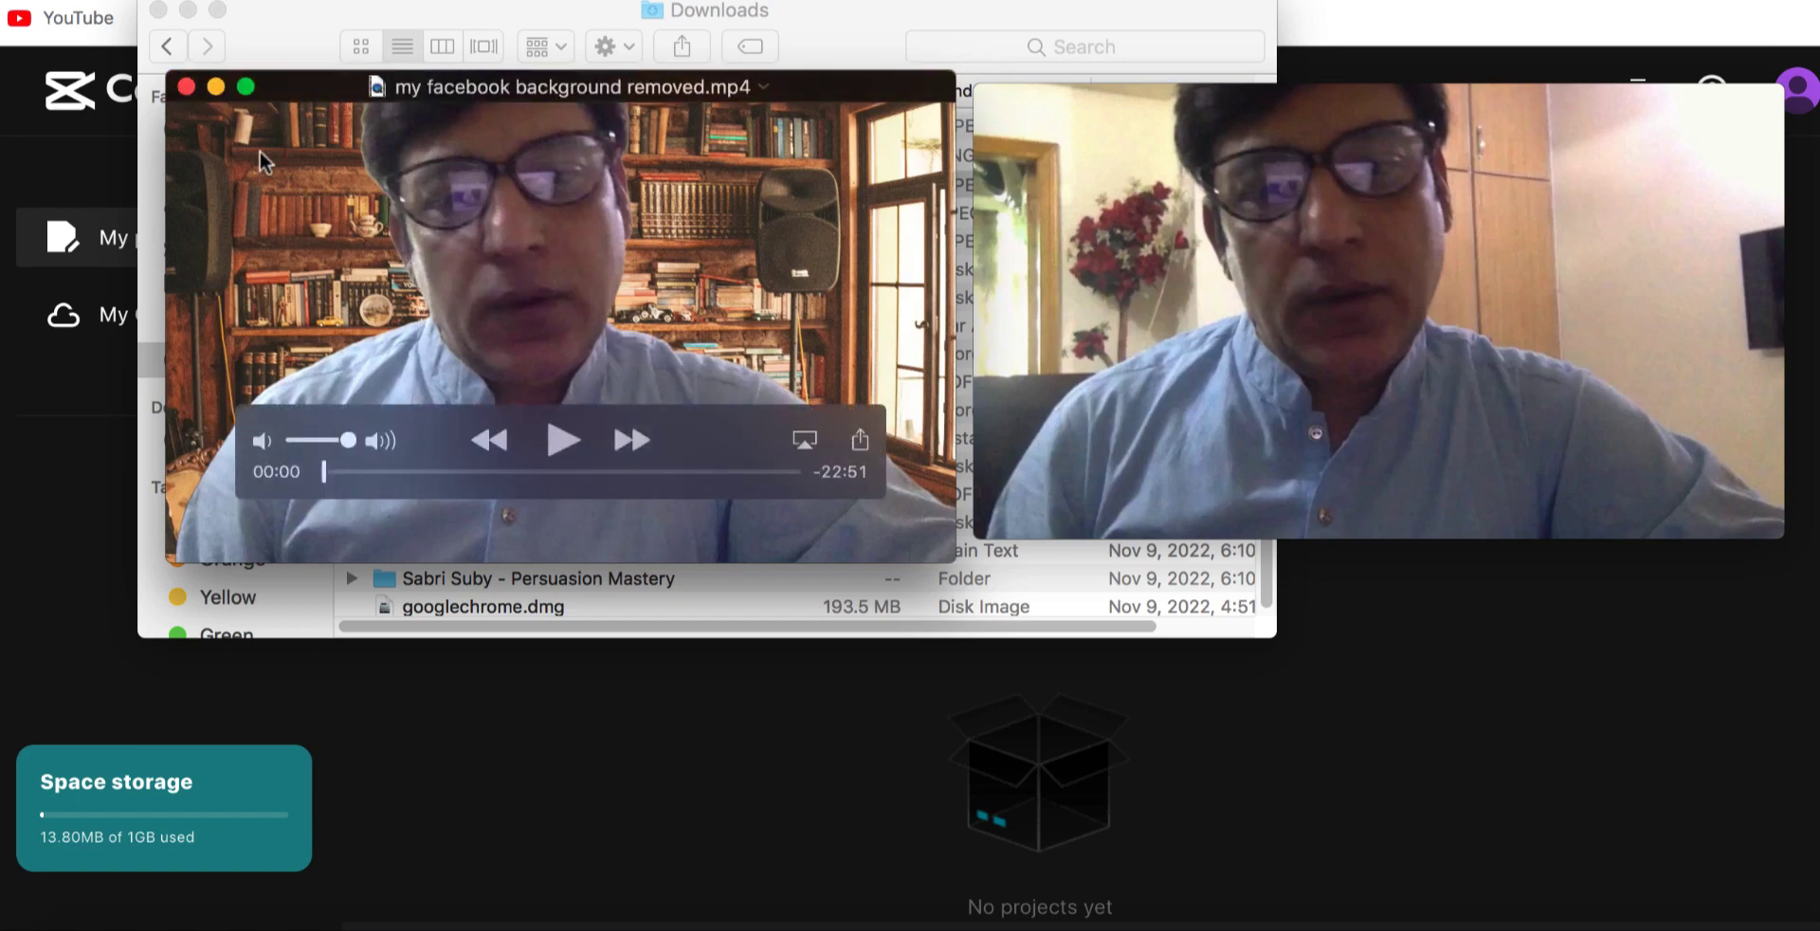
left_click(185, 86)
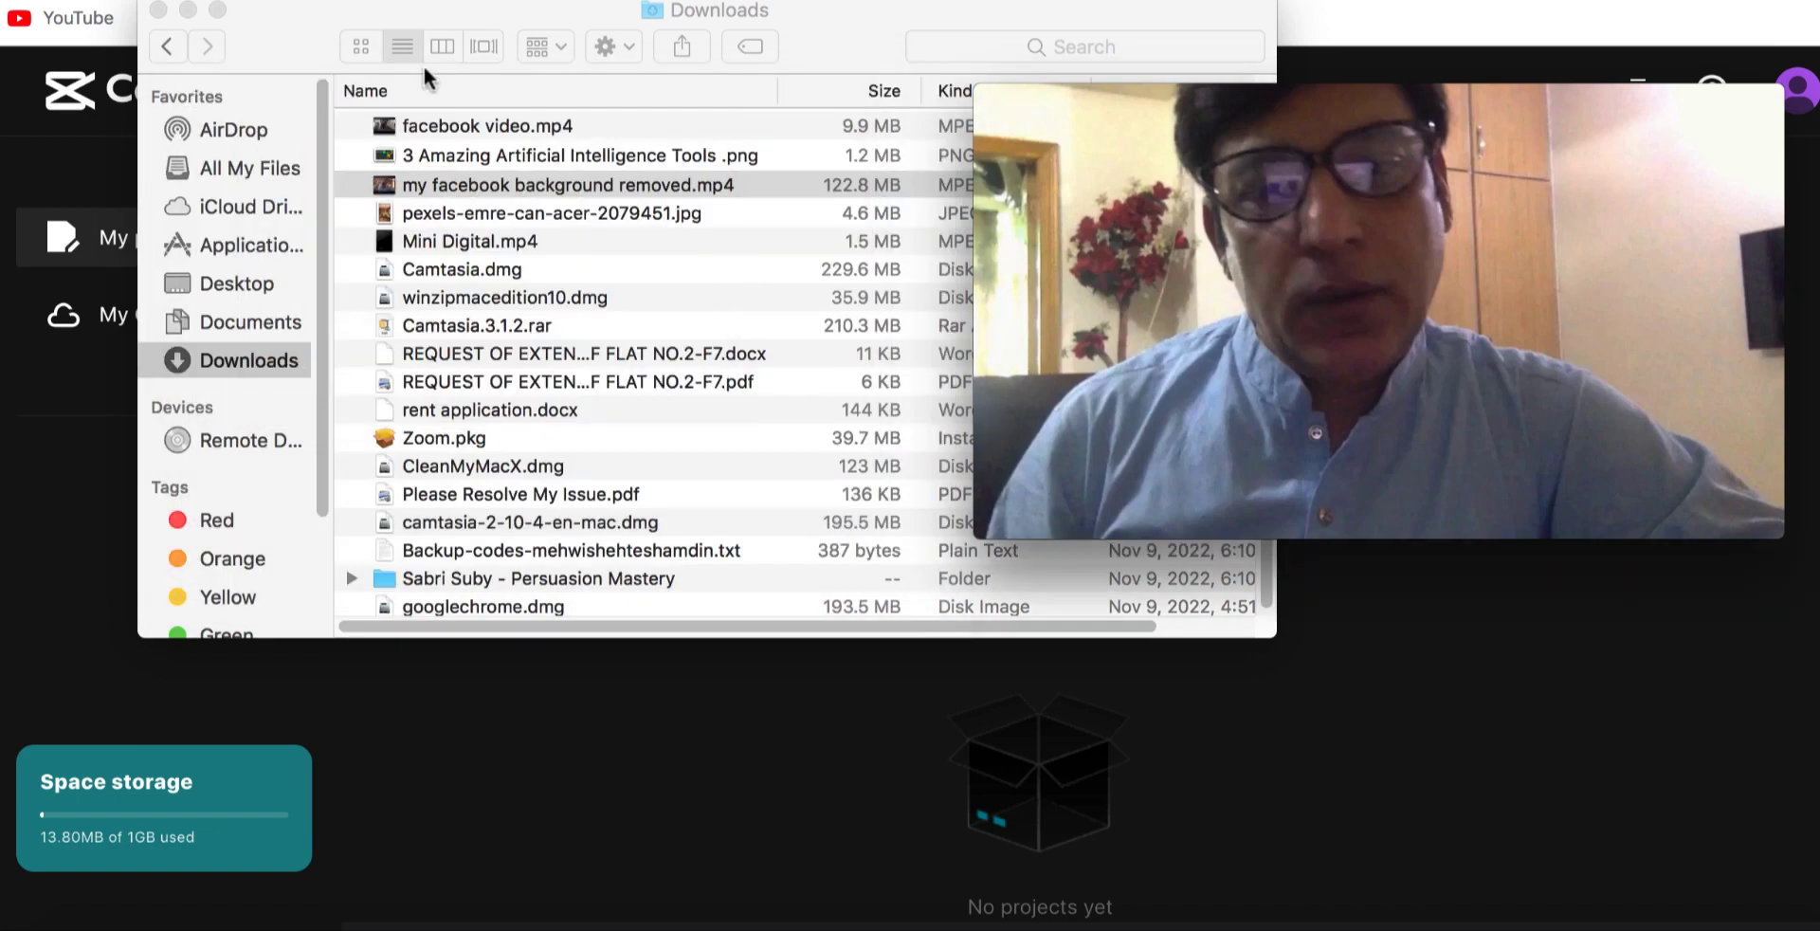
left_click(158, 11)
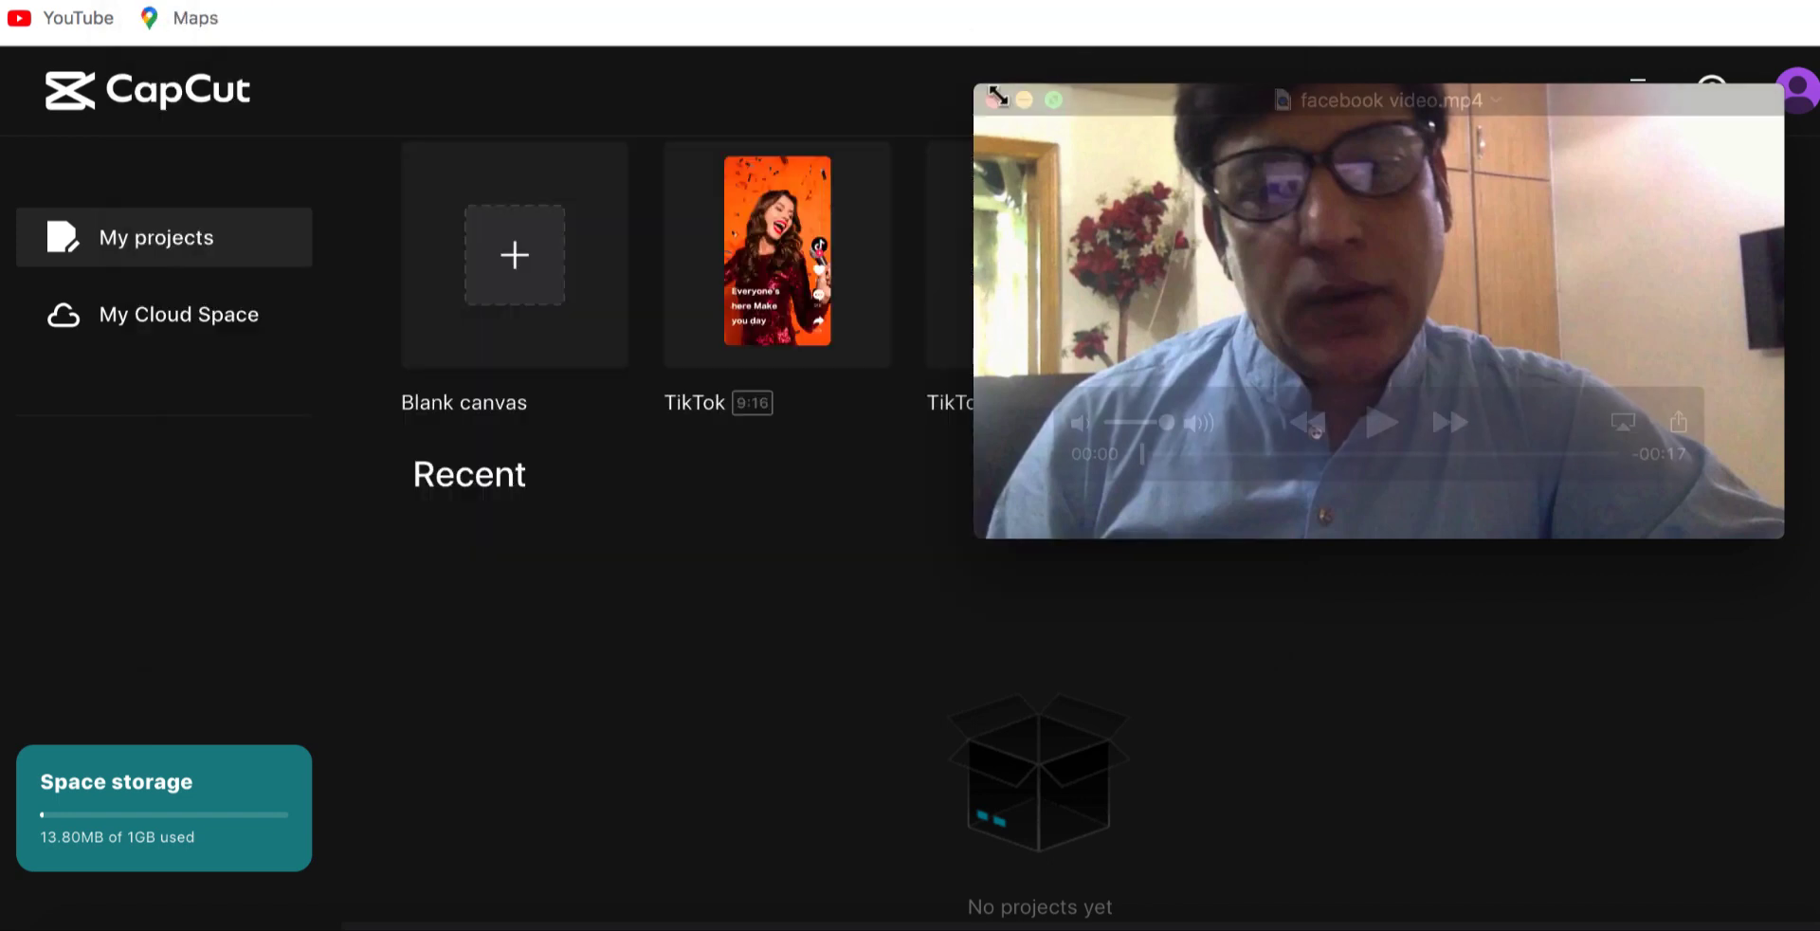
left_click(993, 98)
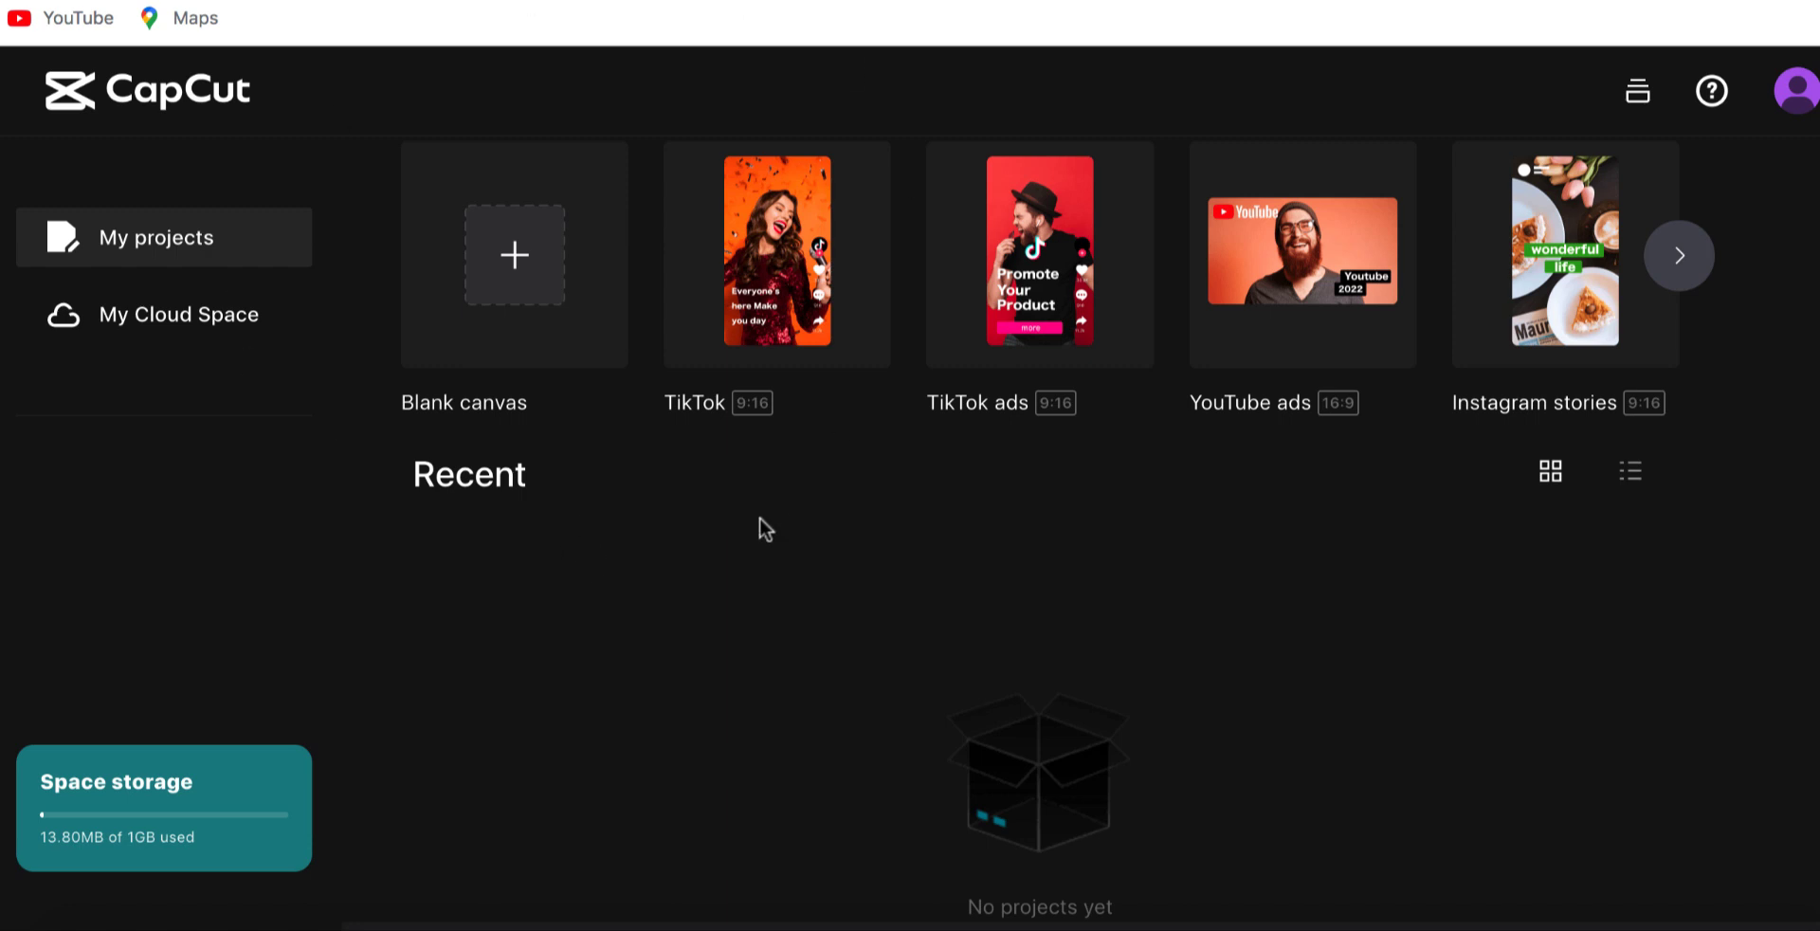
- Create a blank-canvas project and upload the local file facebook video.mp4 from the Downloads folder
left_click(509, 256)
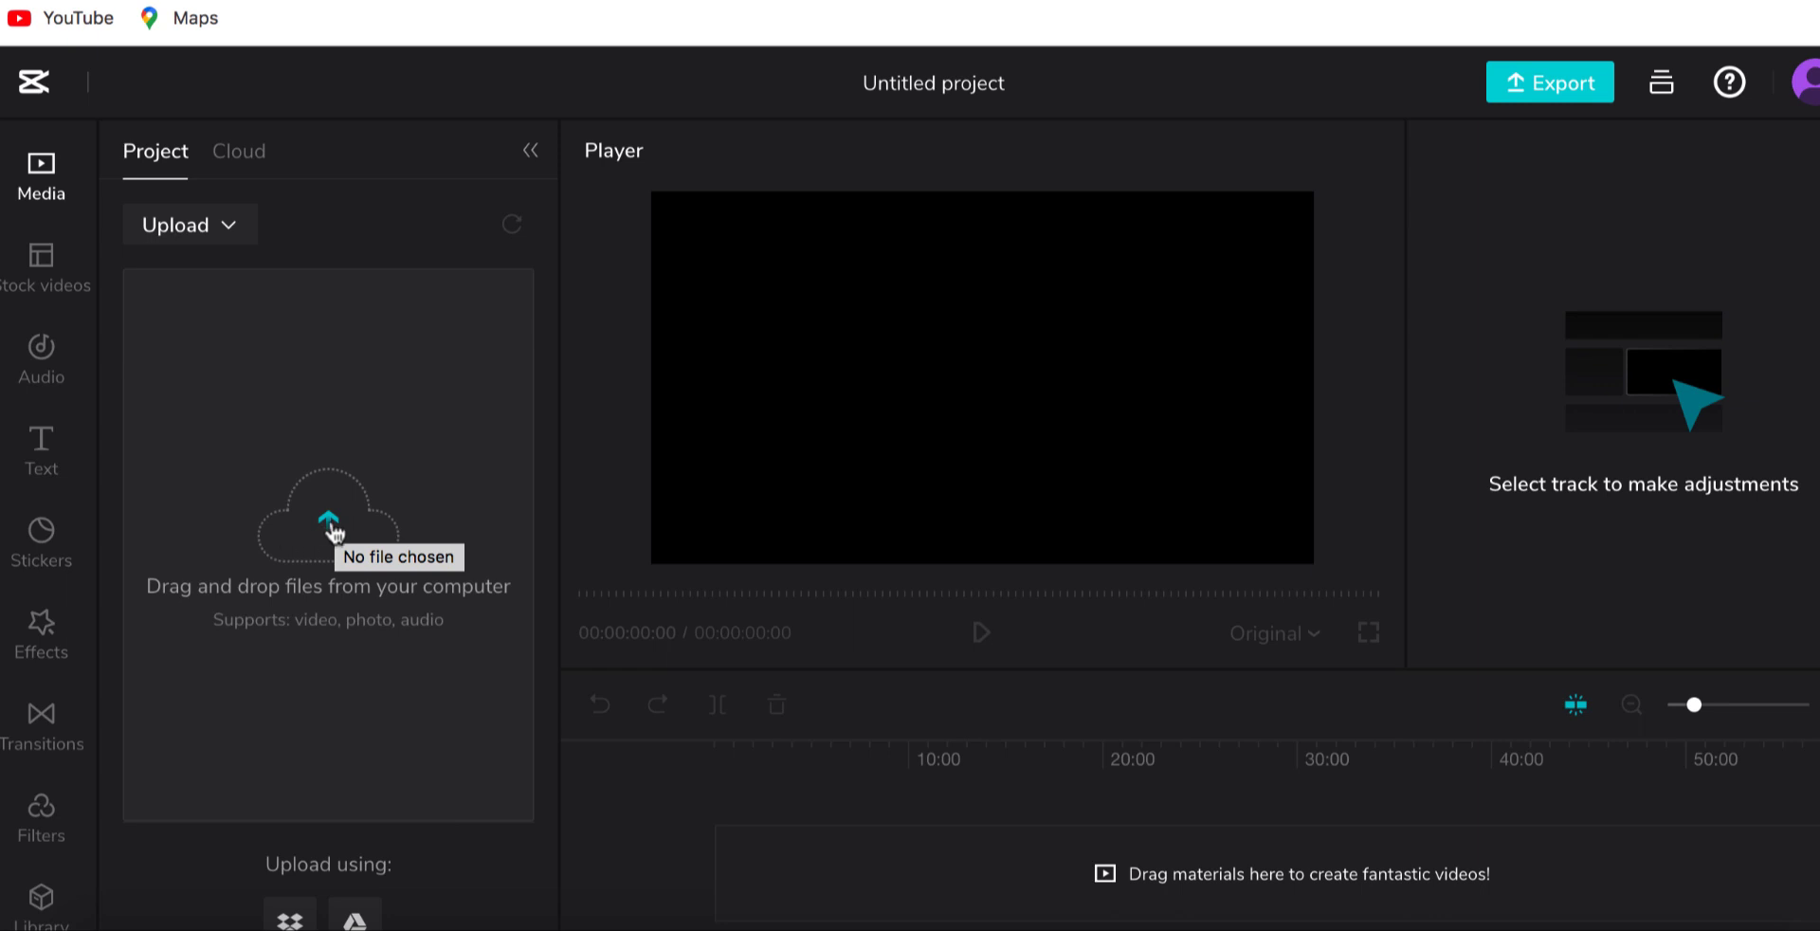
left_click(234, 228)
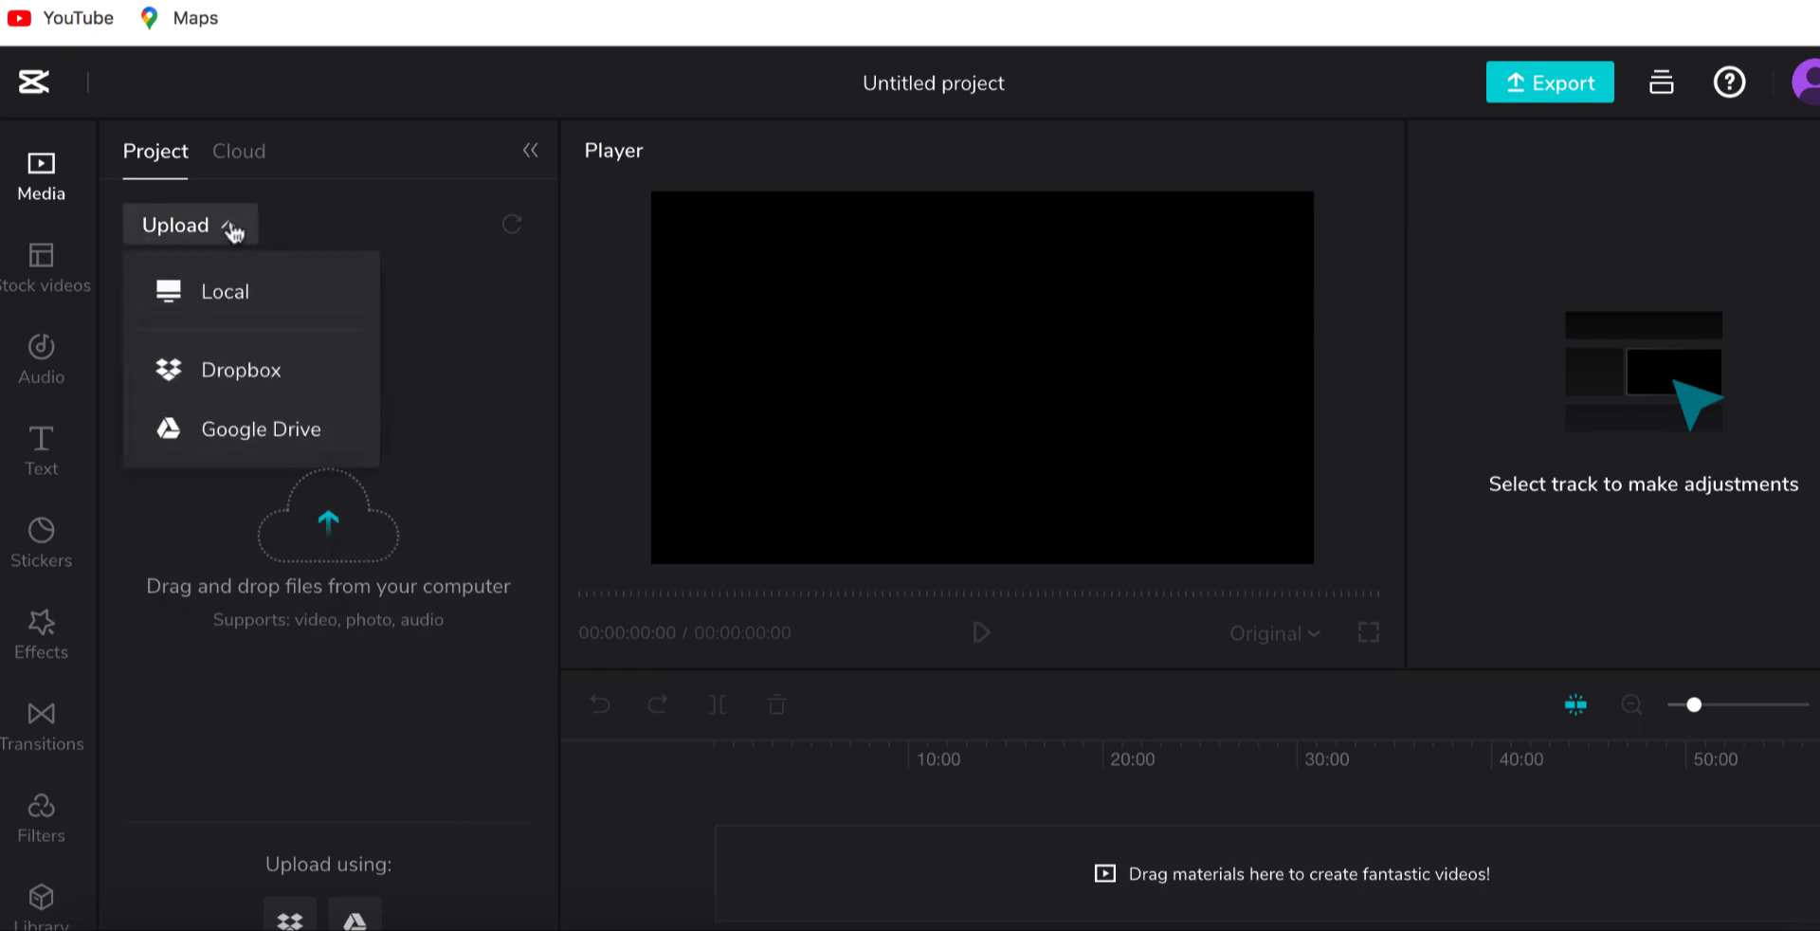
left_click(226, 294)
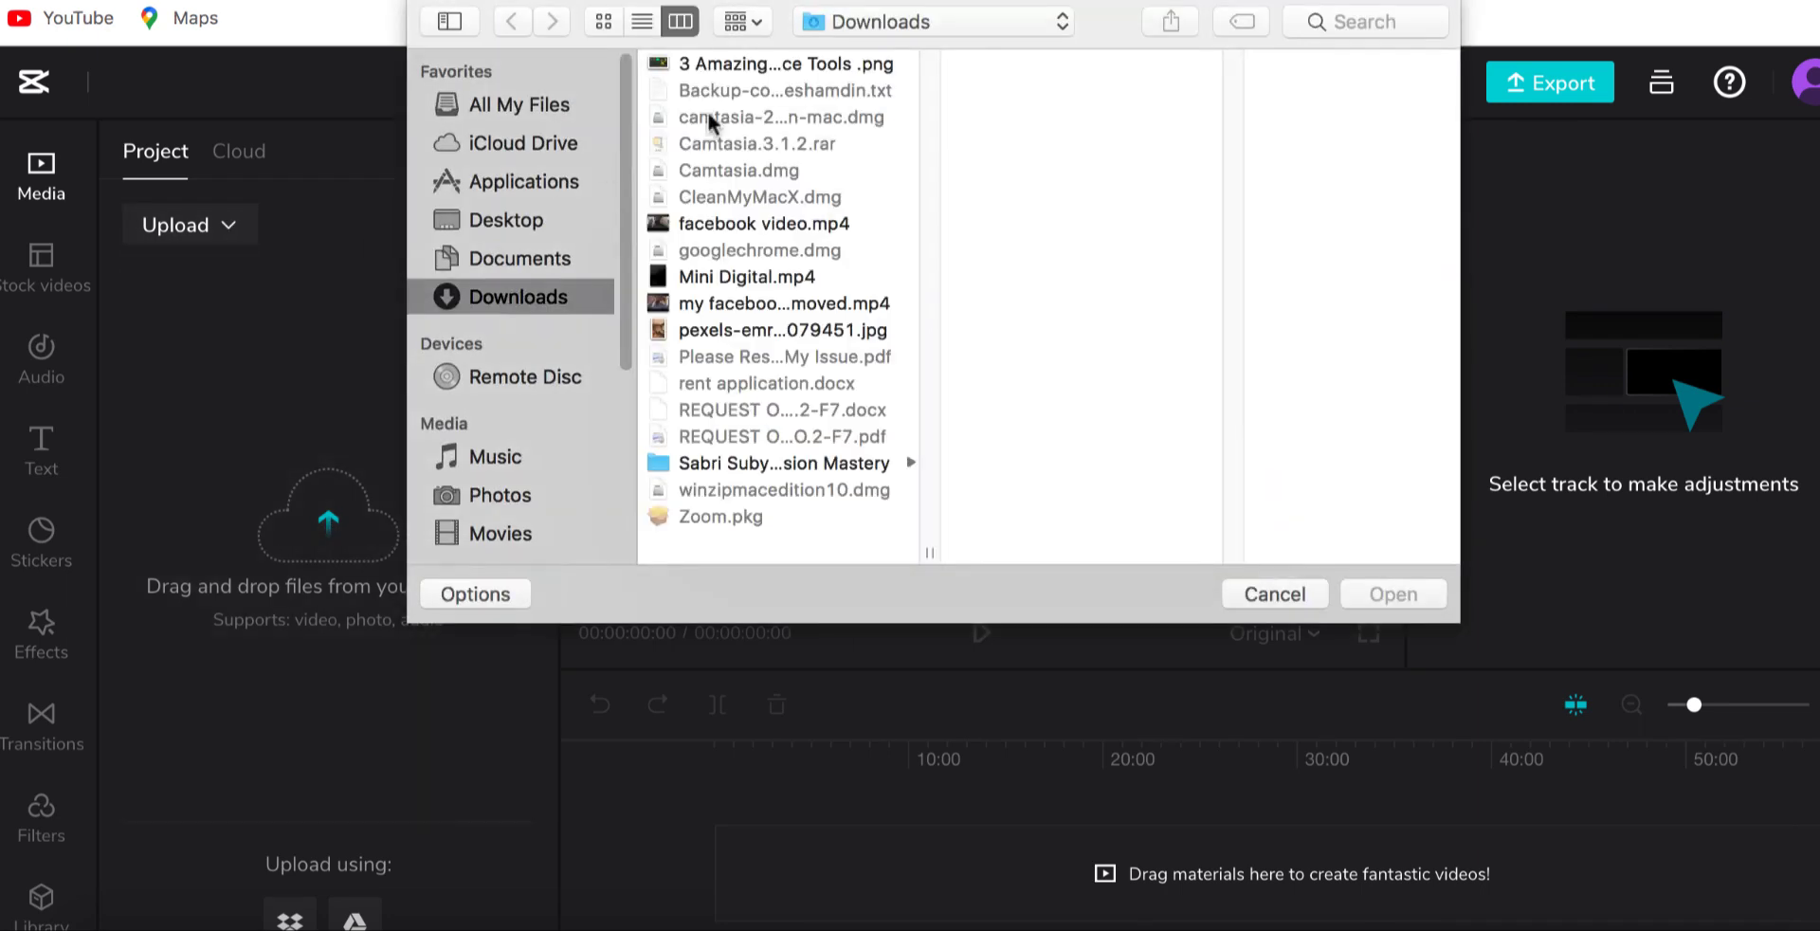
left_click(749, 221)
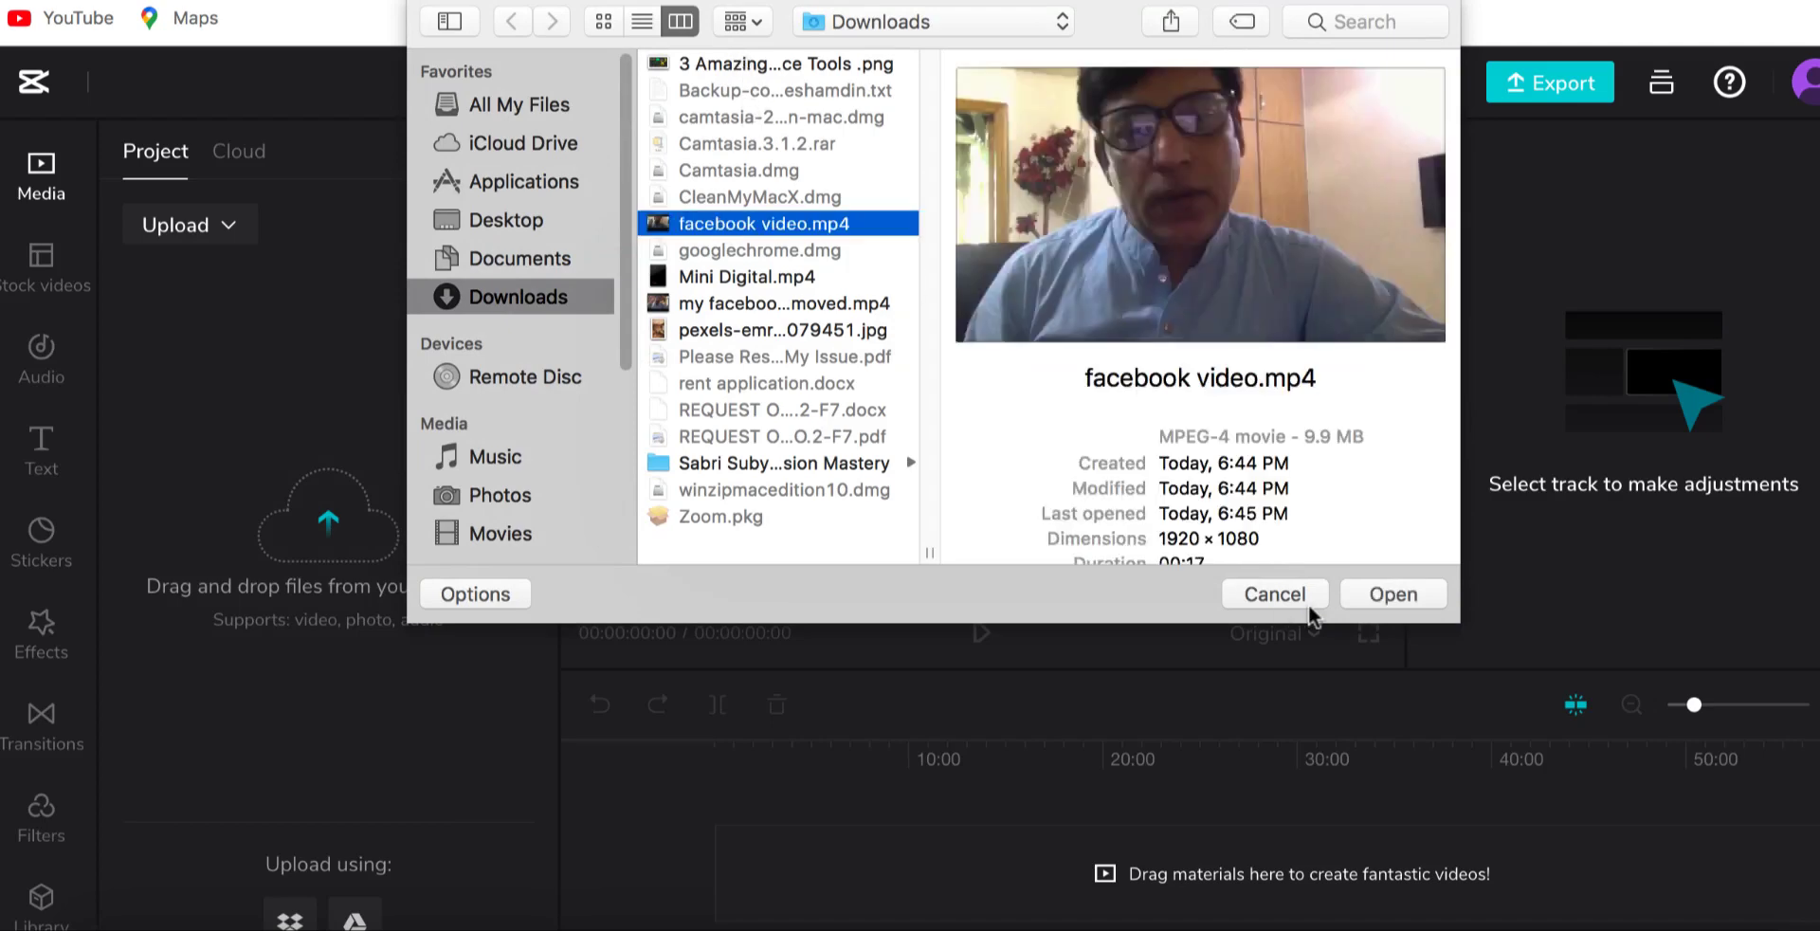
left_click(1393, 595)
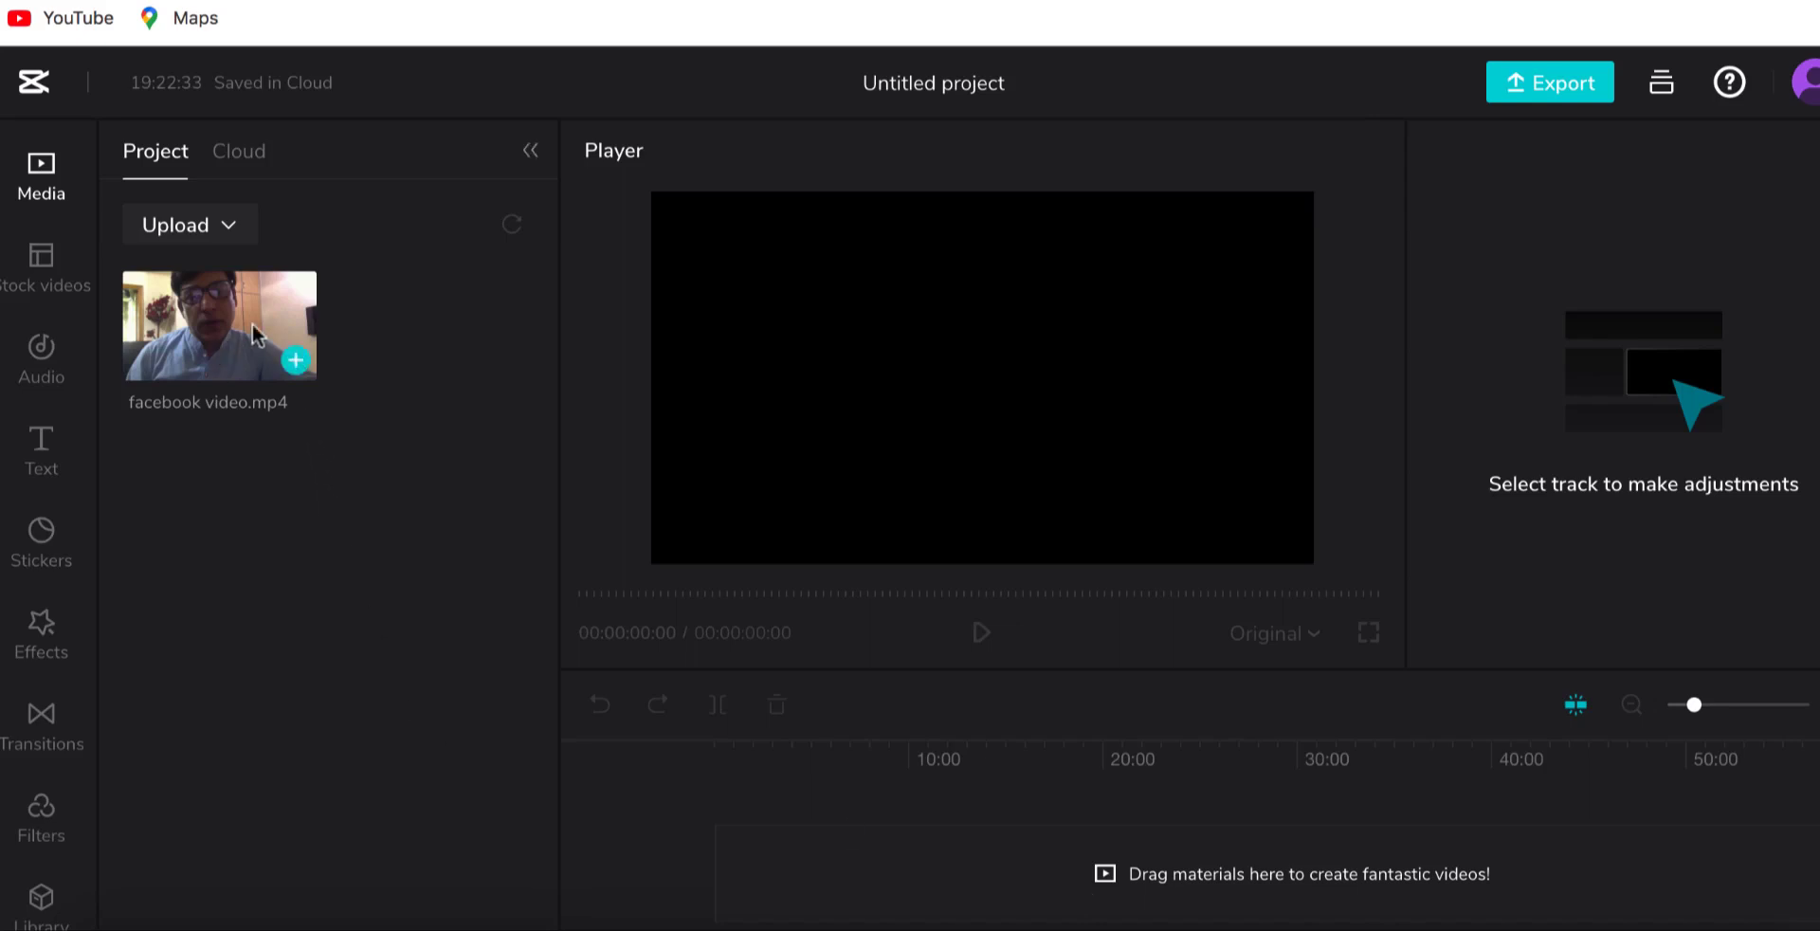
- Add facebook video.mp4 to the timeline and play its first few seconds as a preview
left_click(296, 362)
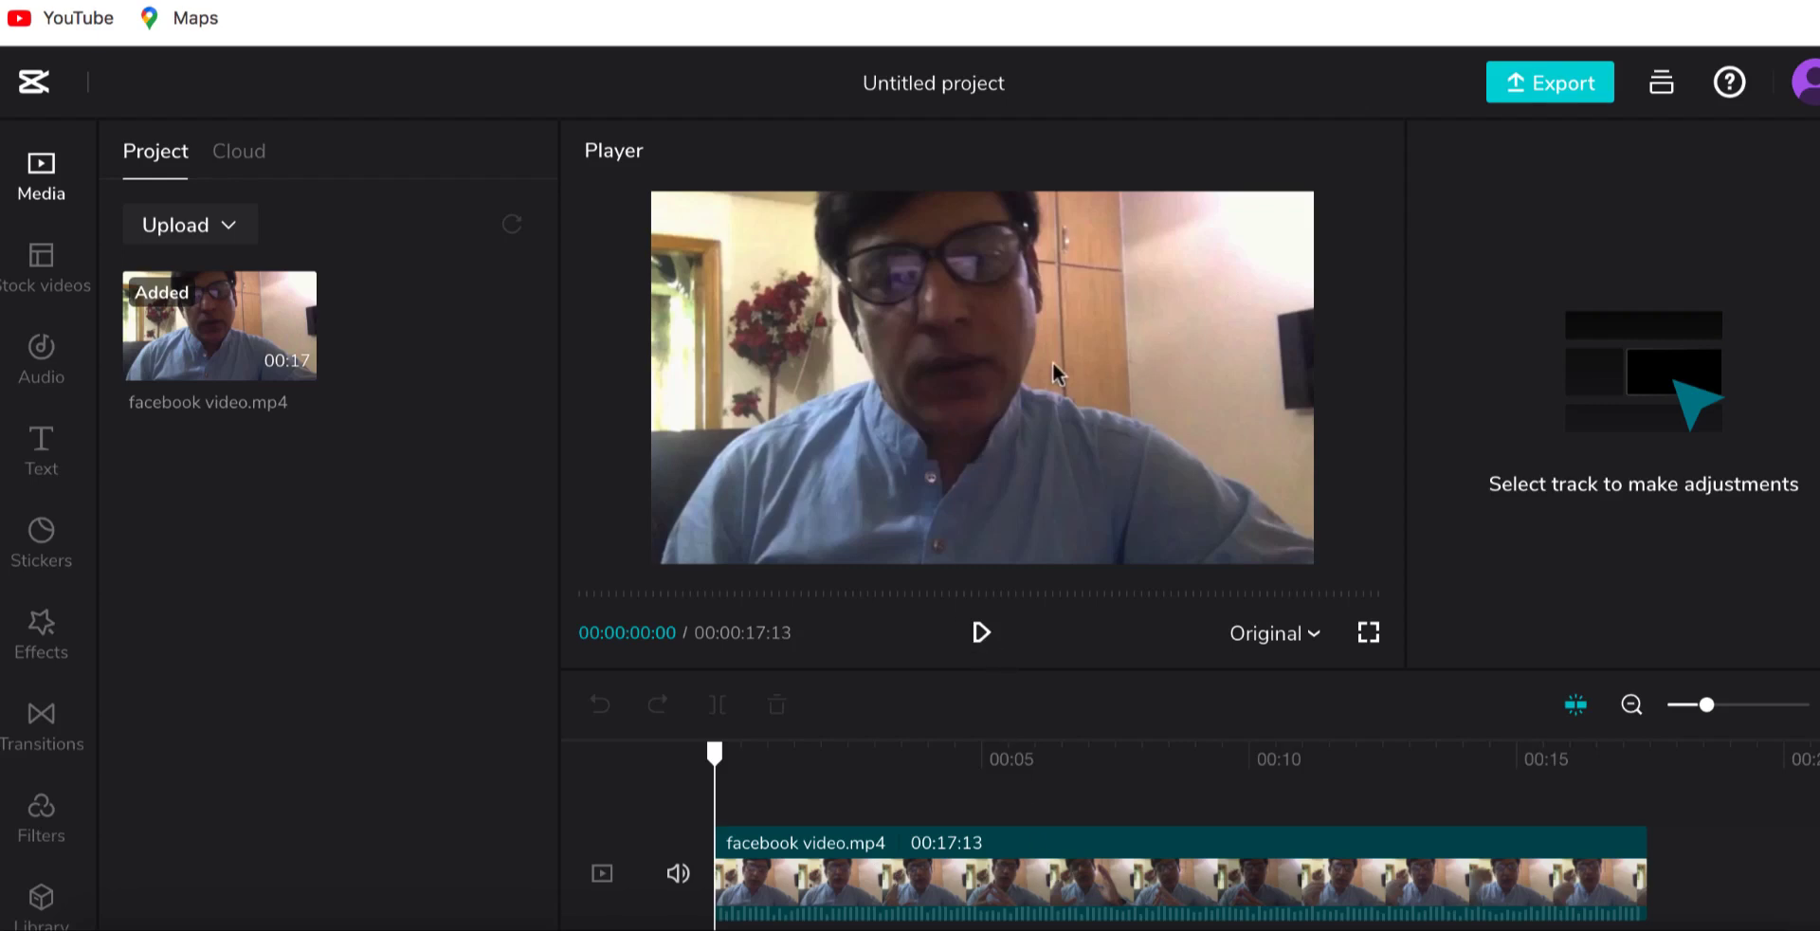
left_click(981, 633)
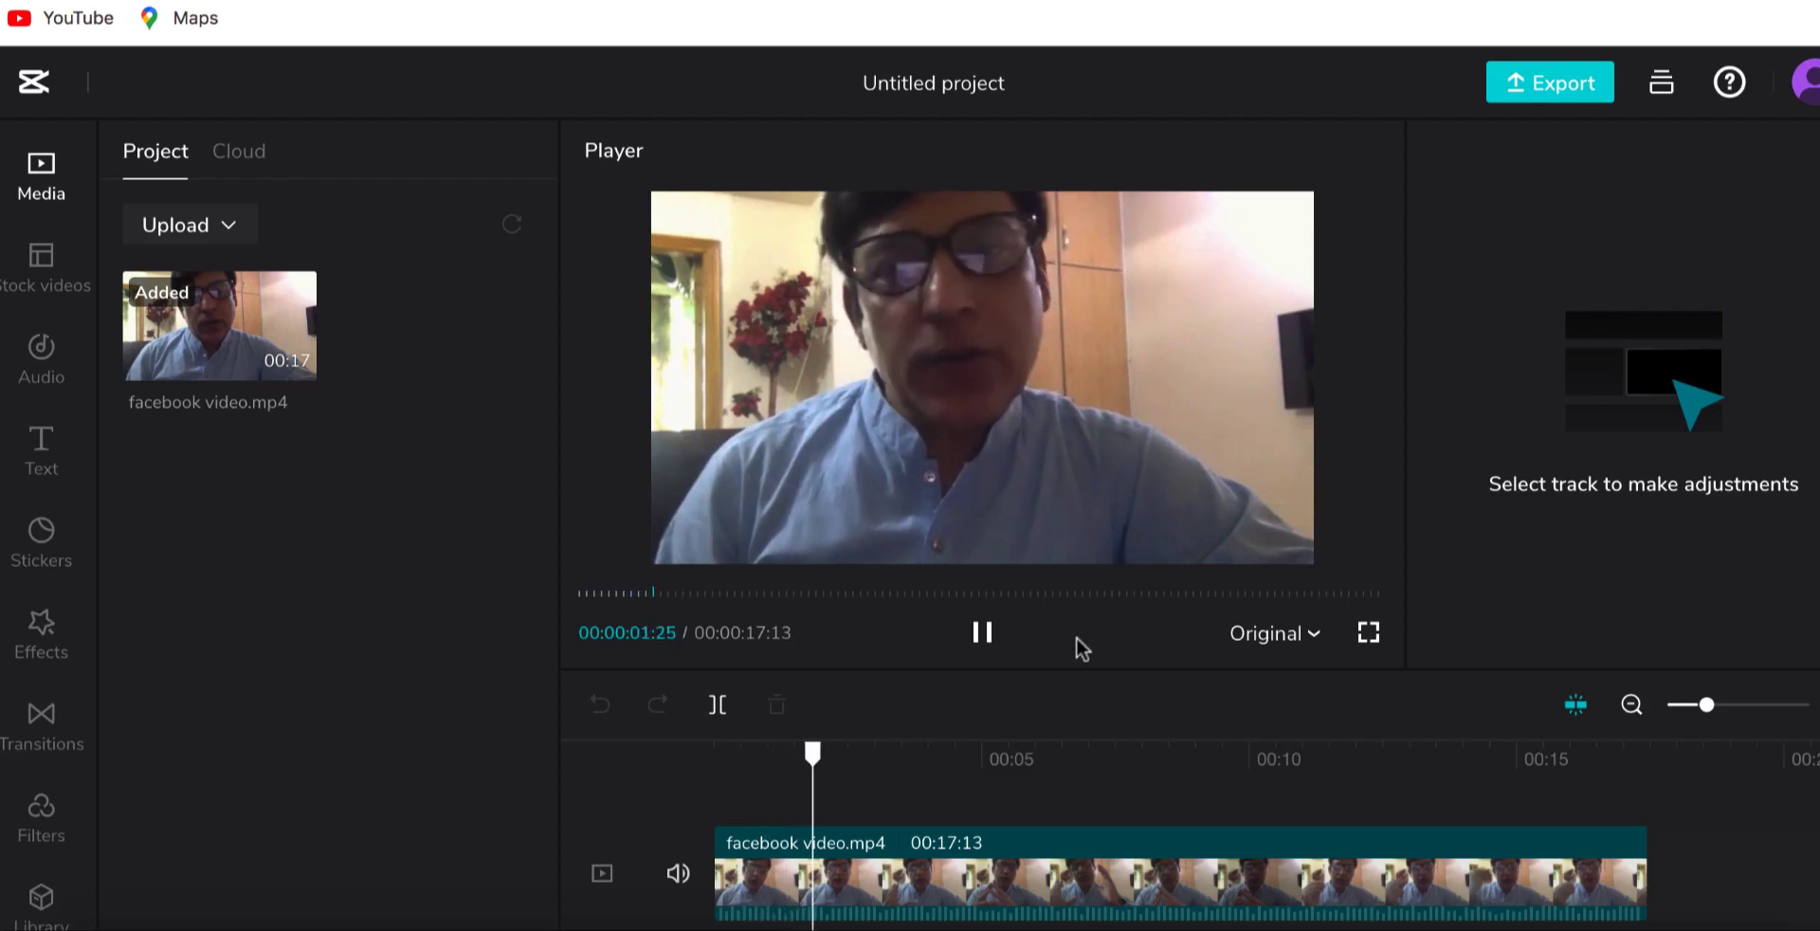
left_click(983, 633)
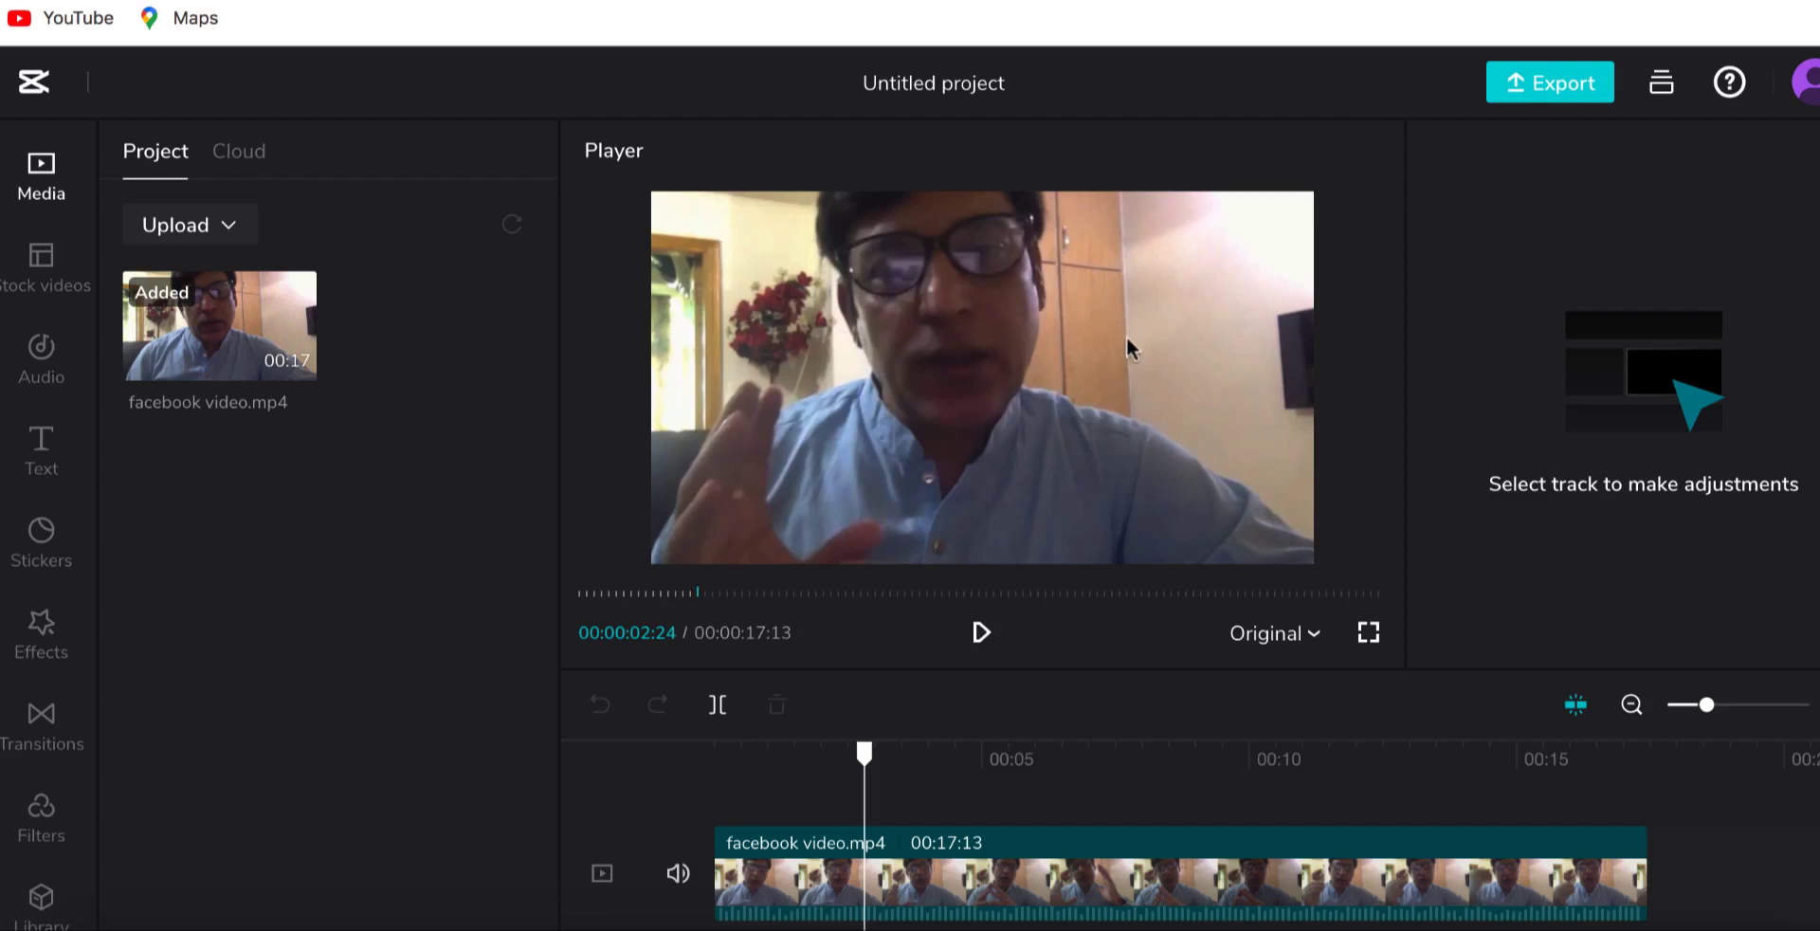
- Remove the background of the facebook video.mp4 clip by enabling its portrait Cutout, then deselect the clip
left_click(967, 877)
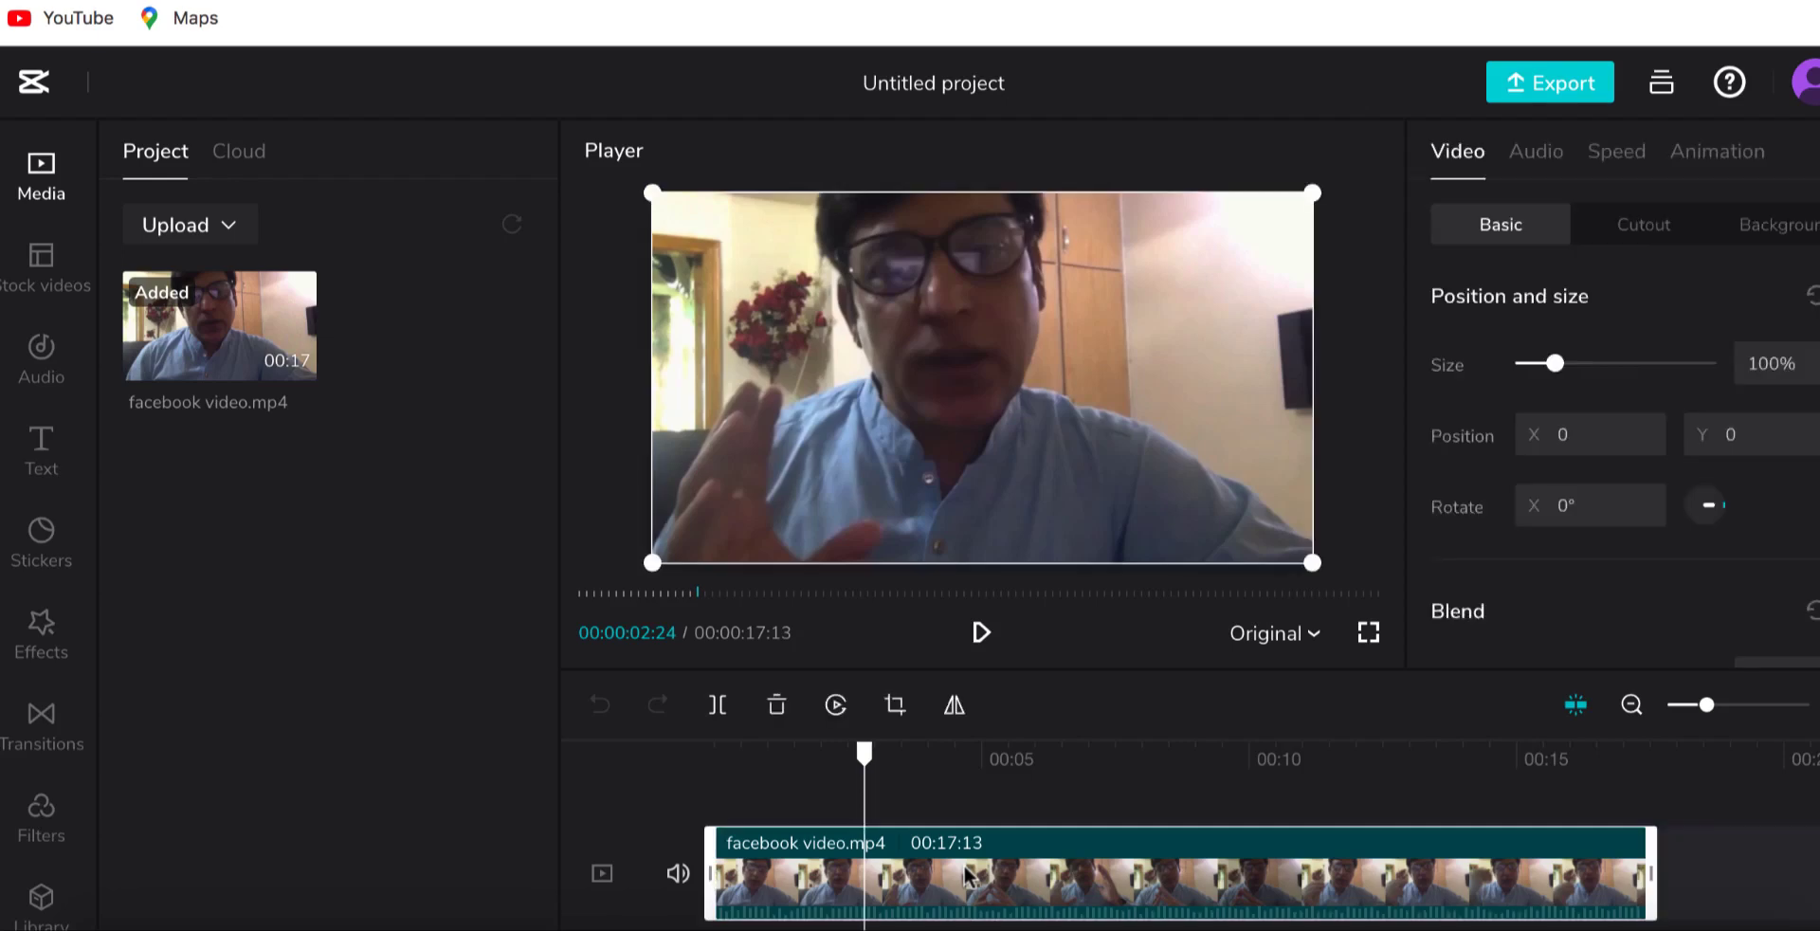
left_click(1640, 244)
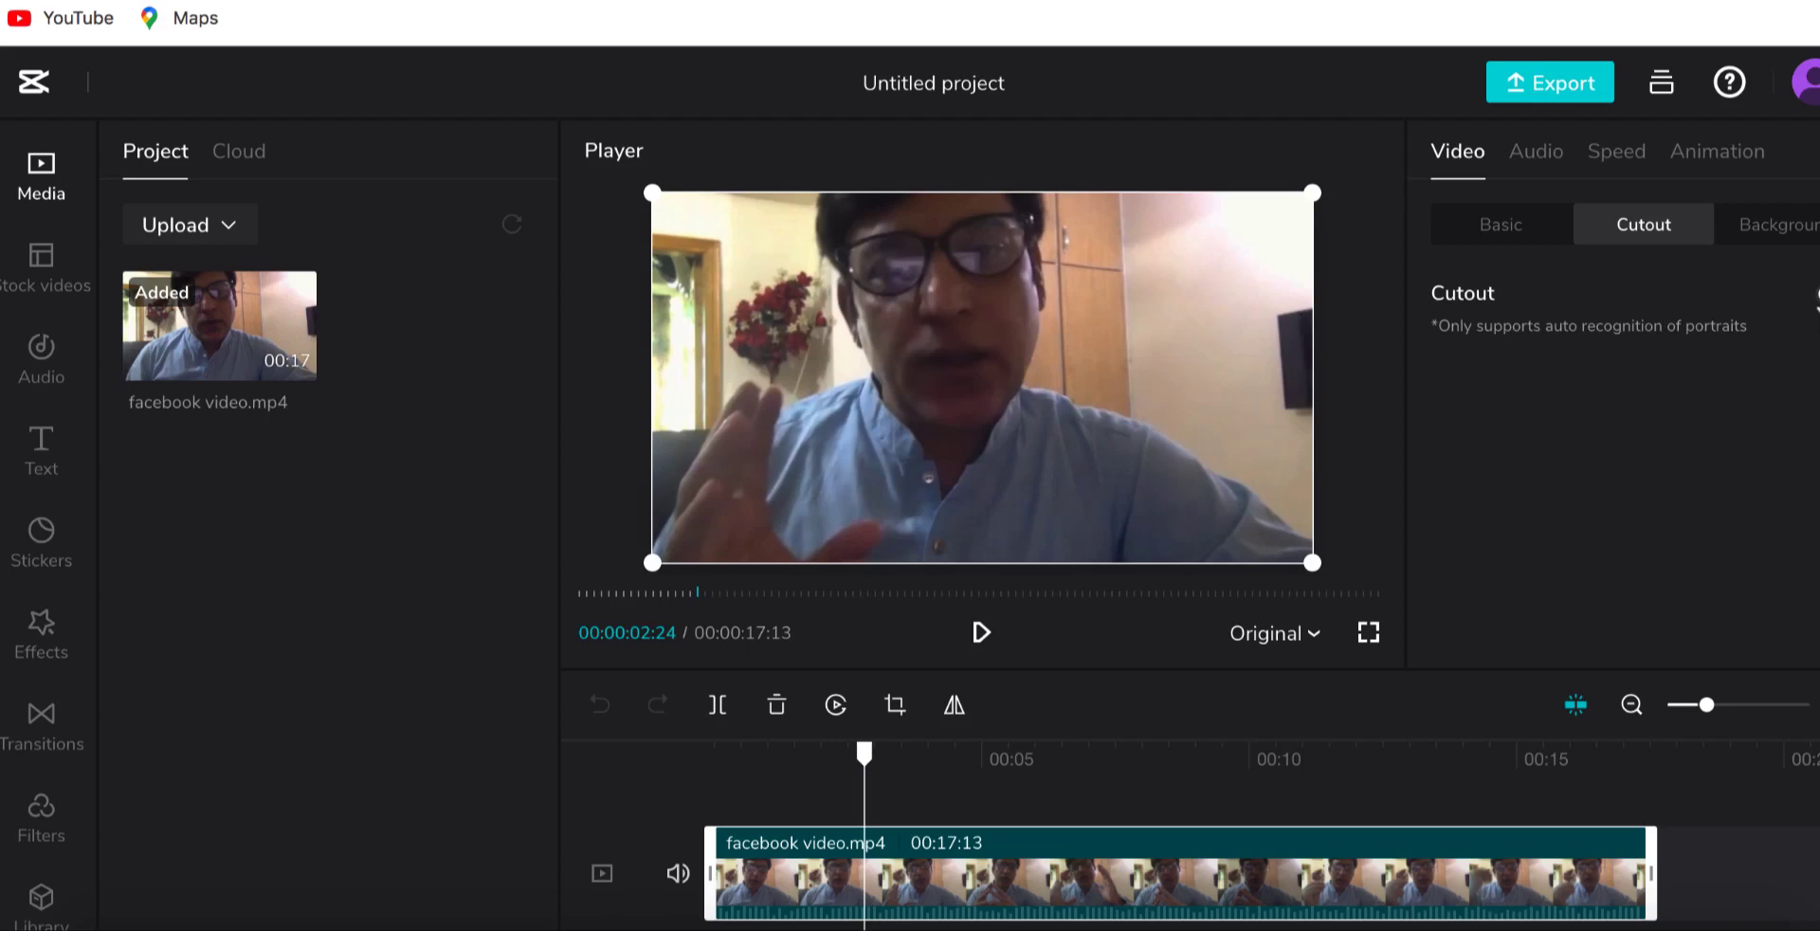
left_click(1815, 295)
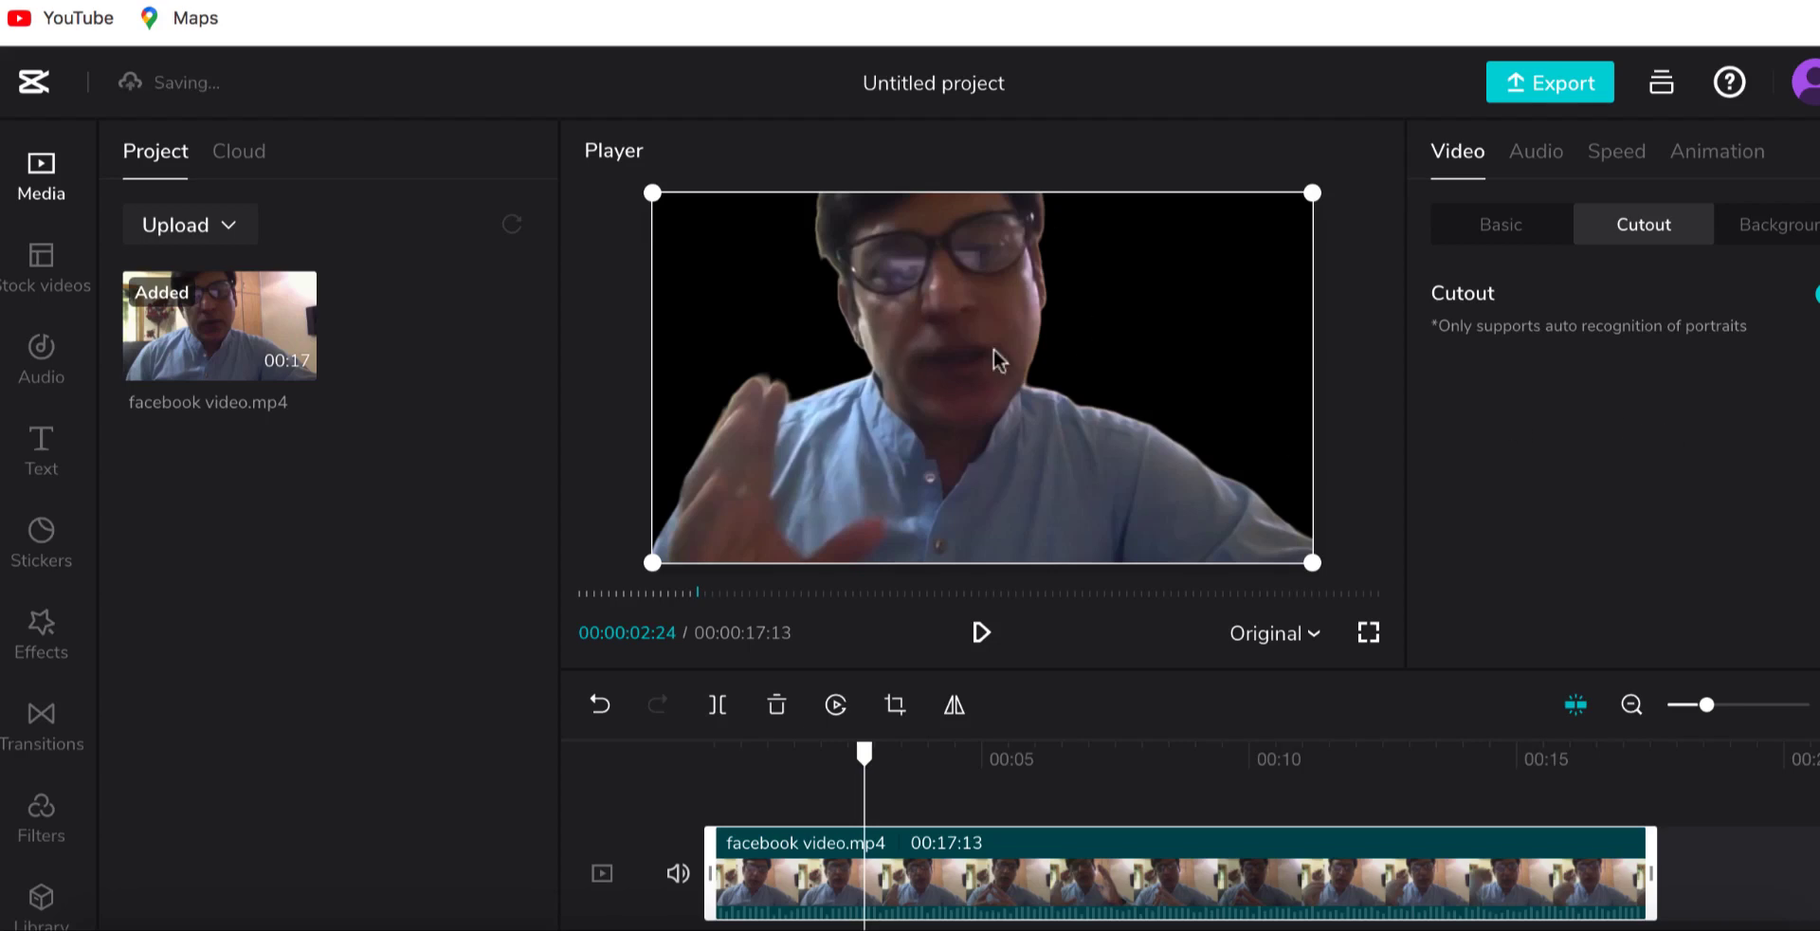
left_click(1374, 491)
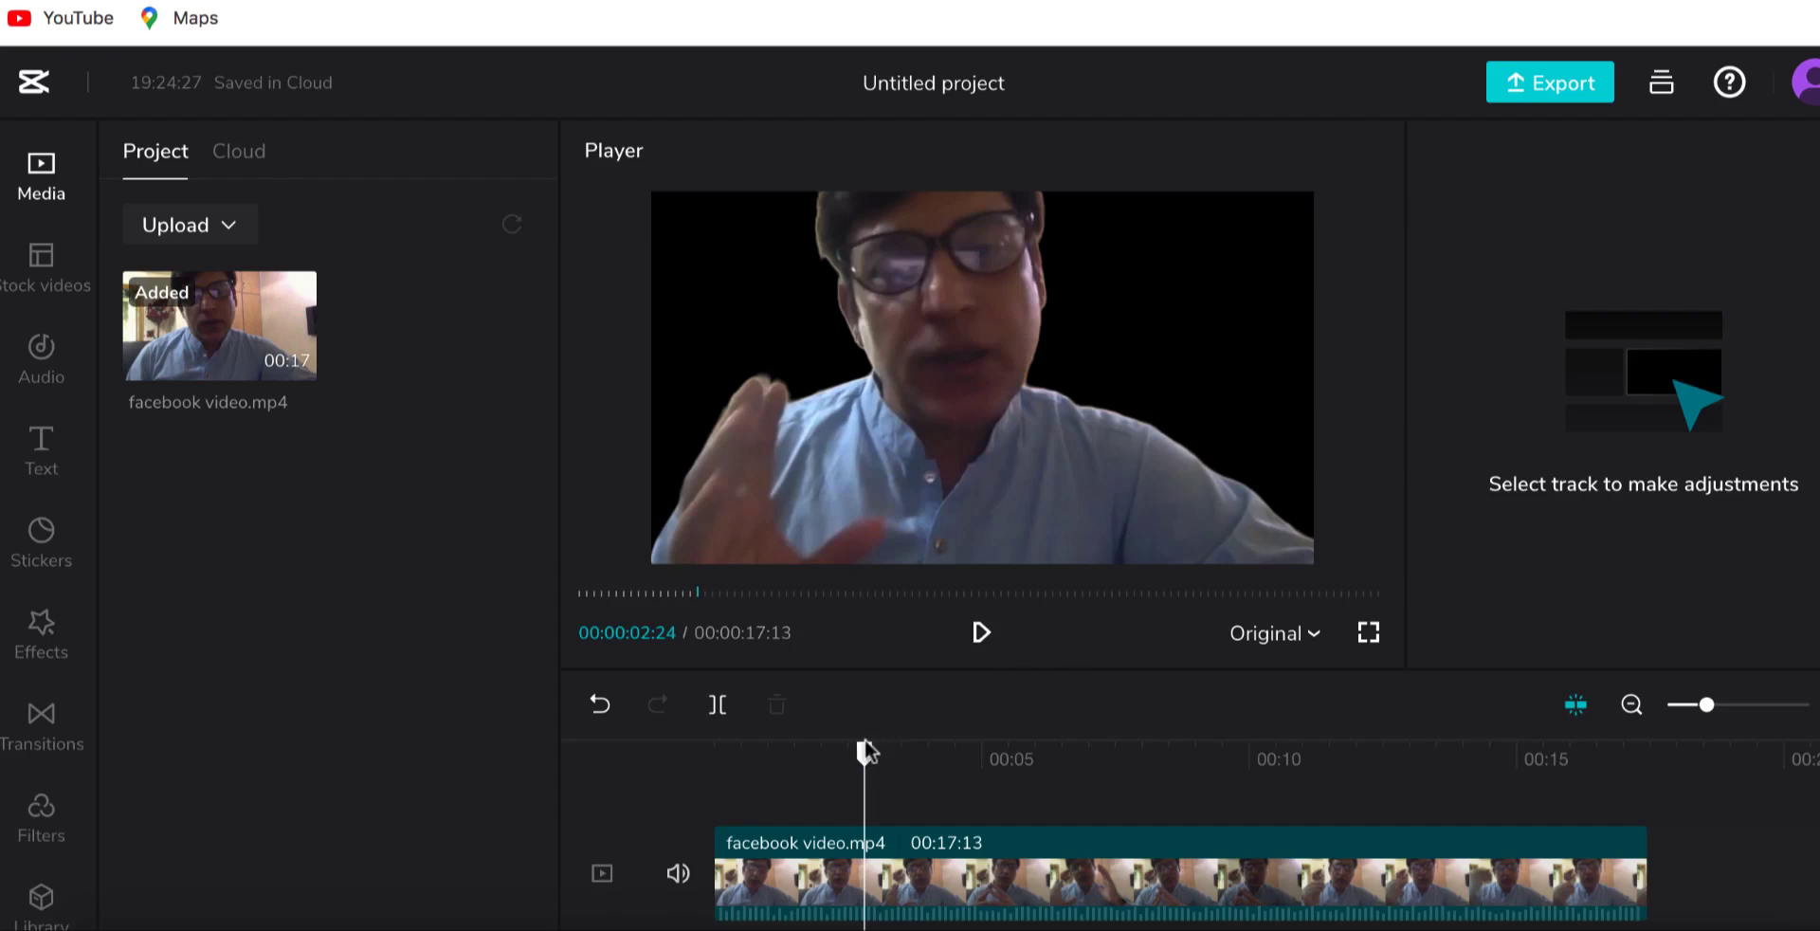
- Return the playhead to the start and upload the Pexels 2079451 JPG of the book-lined room from Downloads
left_click_drag(865, 739, 713, 738)
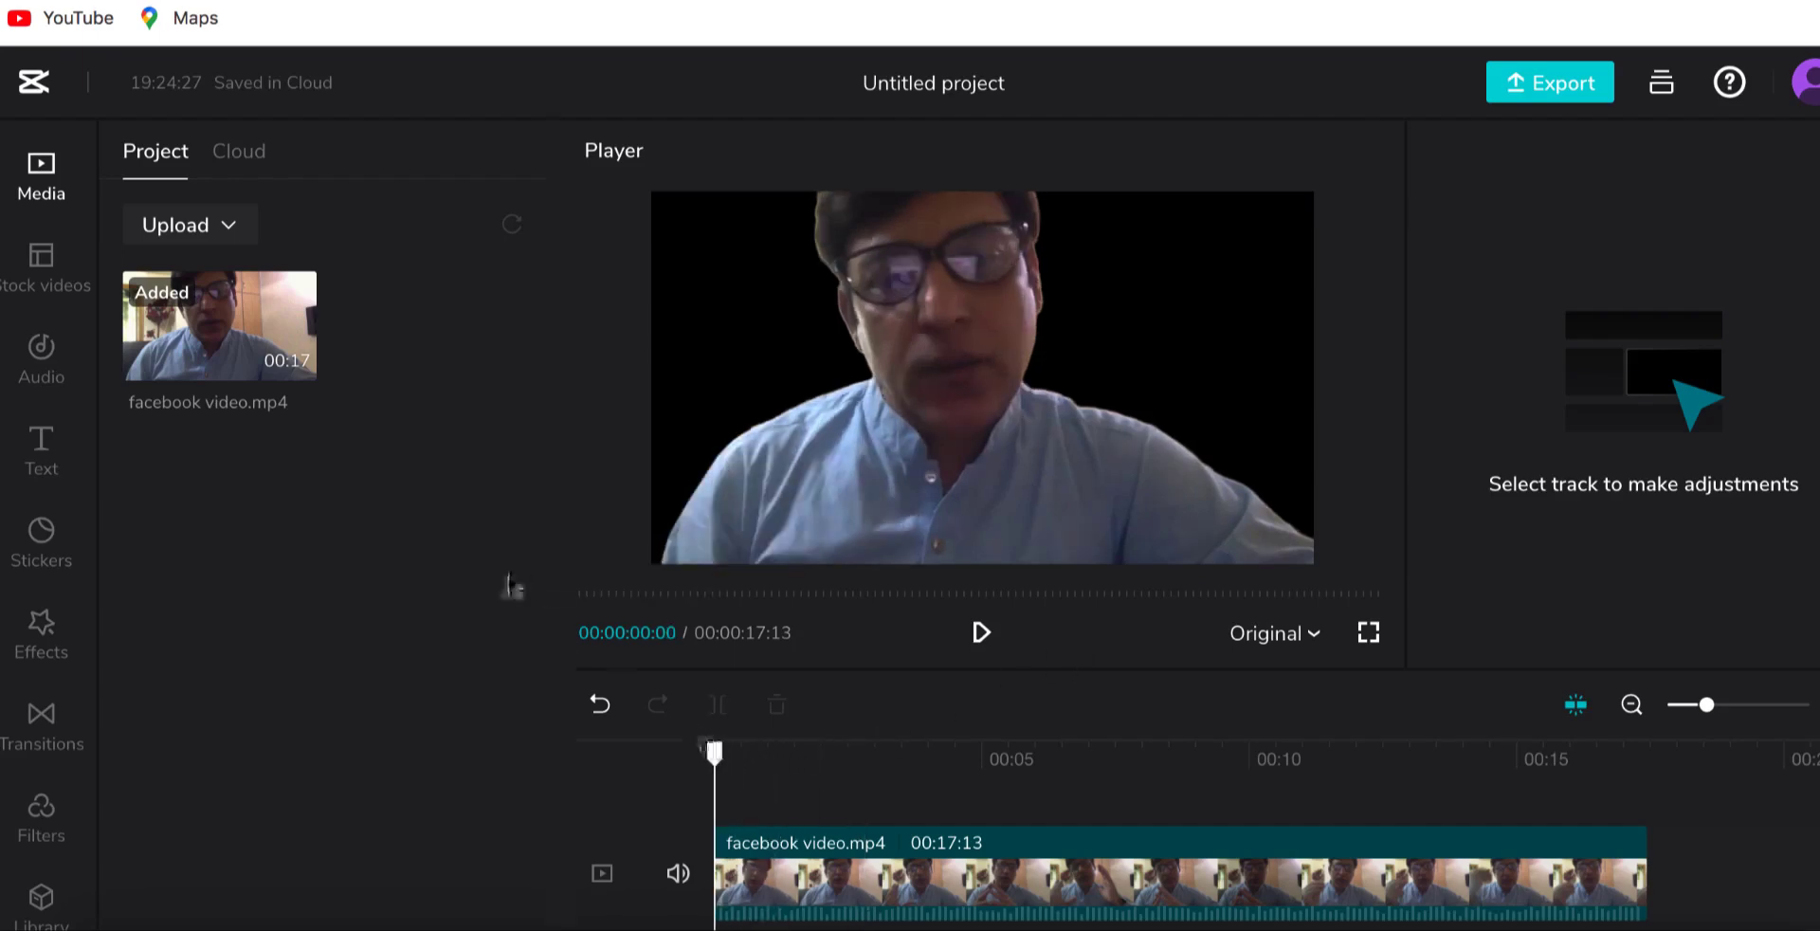
left_click(233, 229)
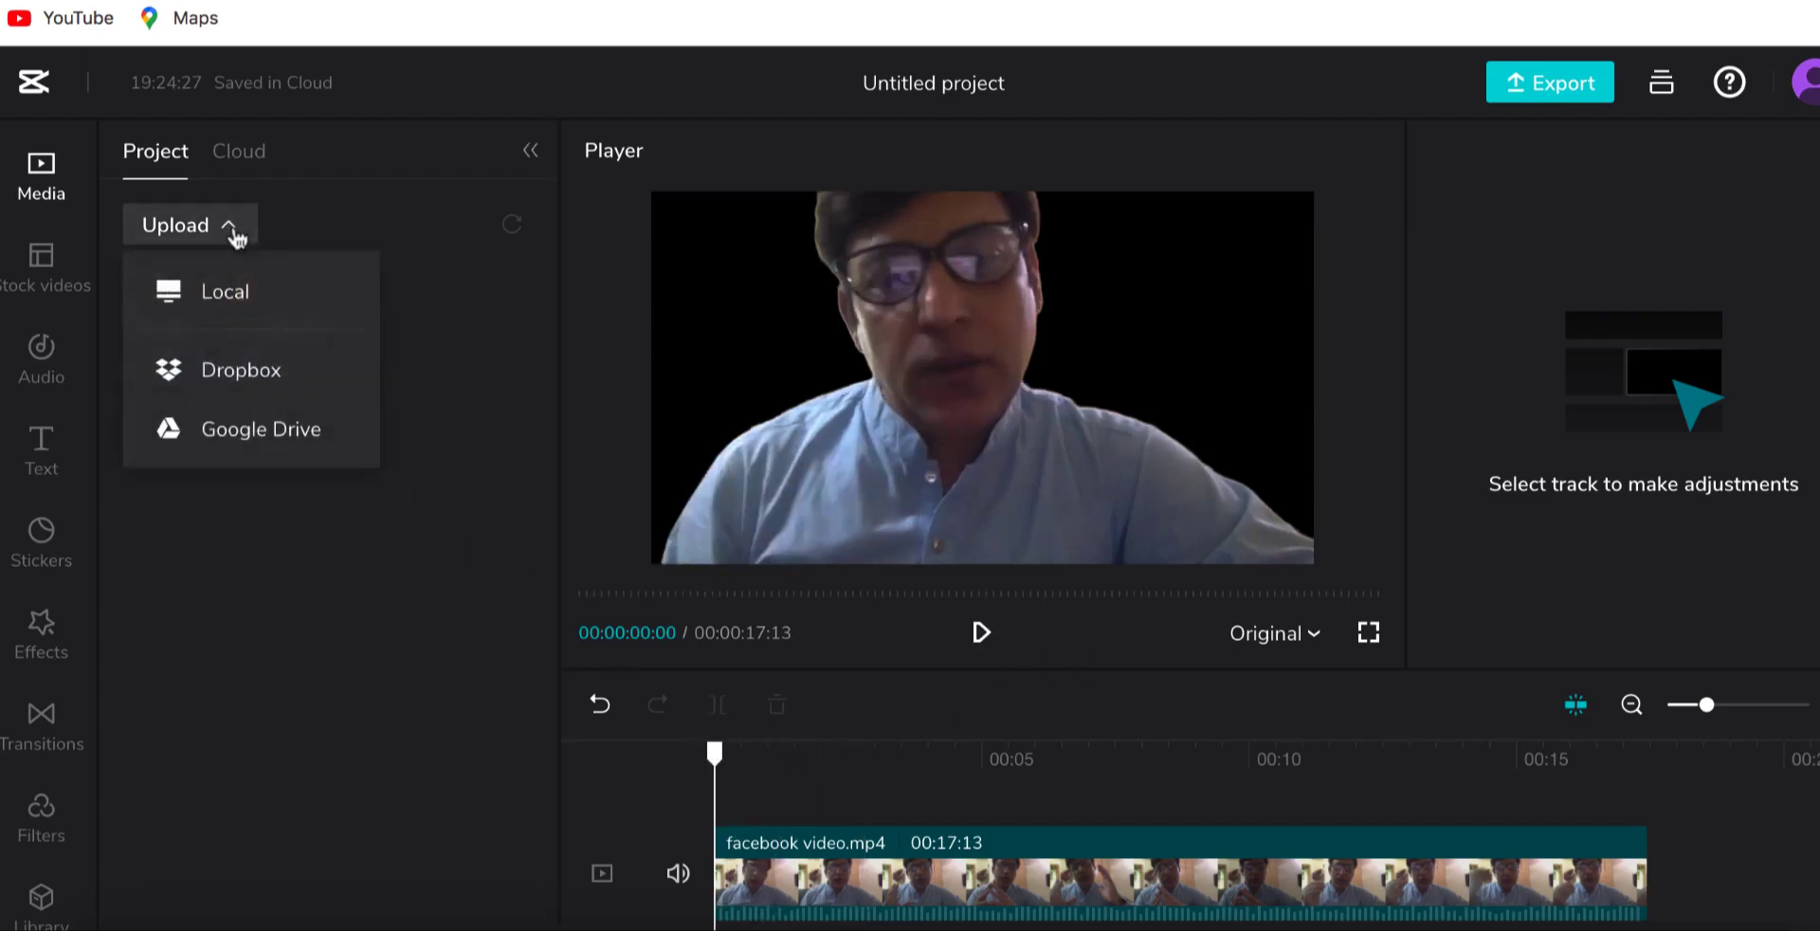
left_click(254, 290)
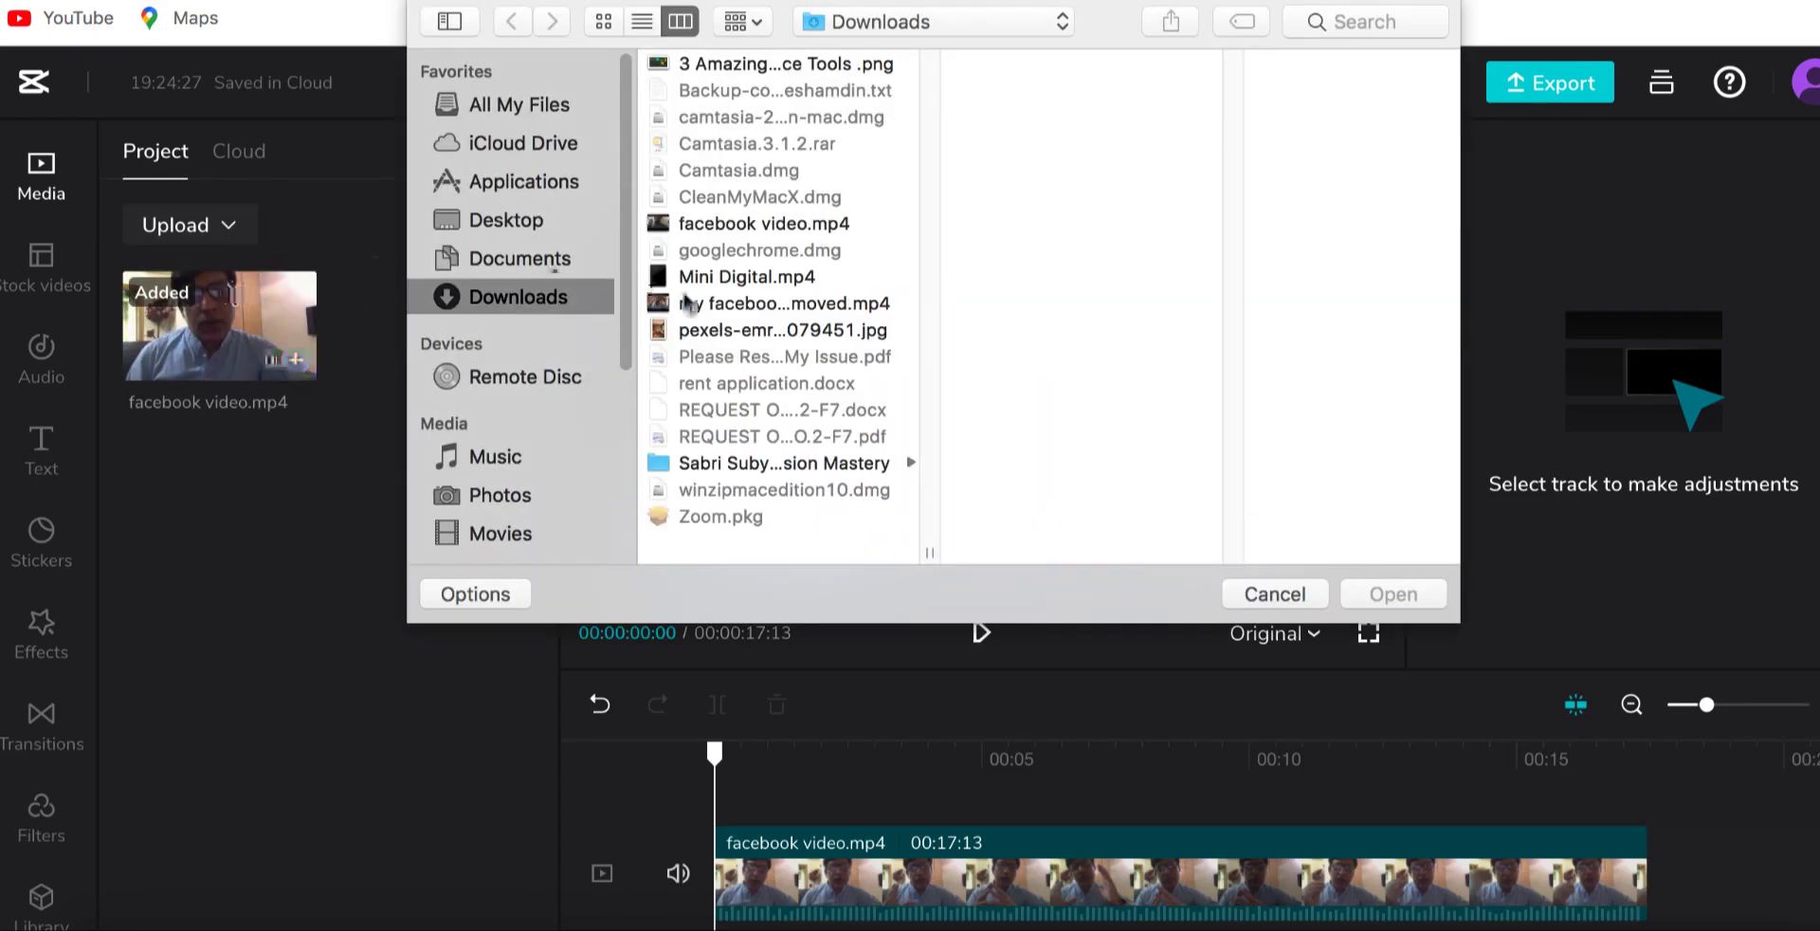
left_click(711, 330)
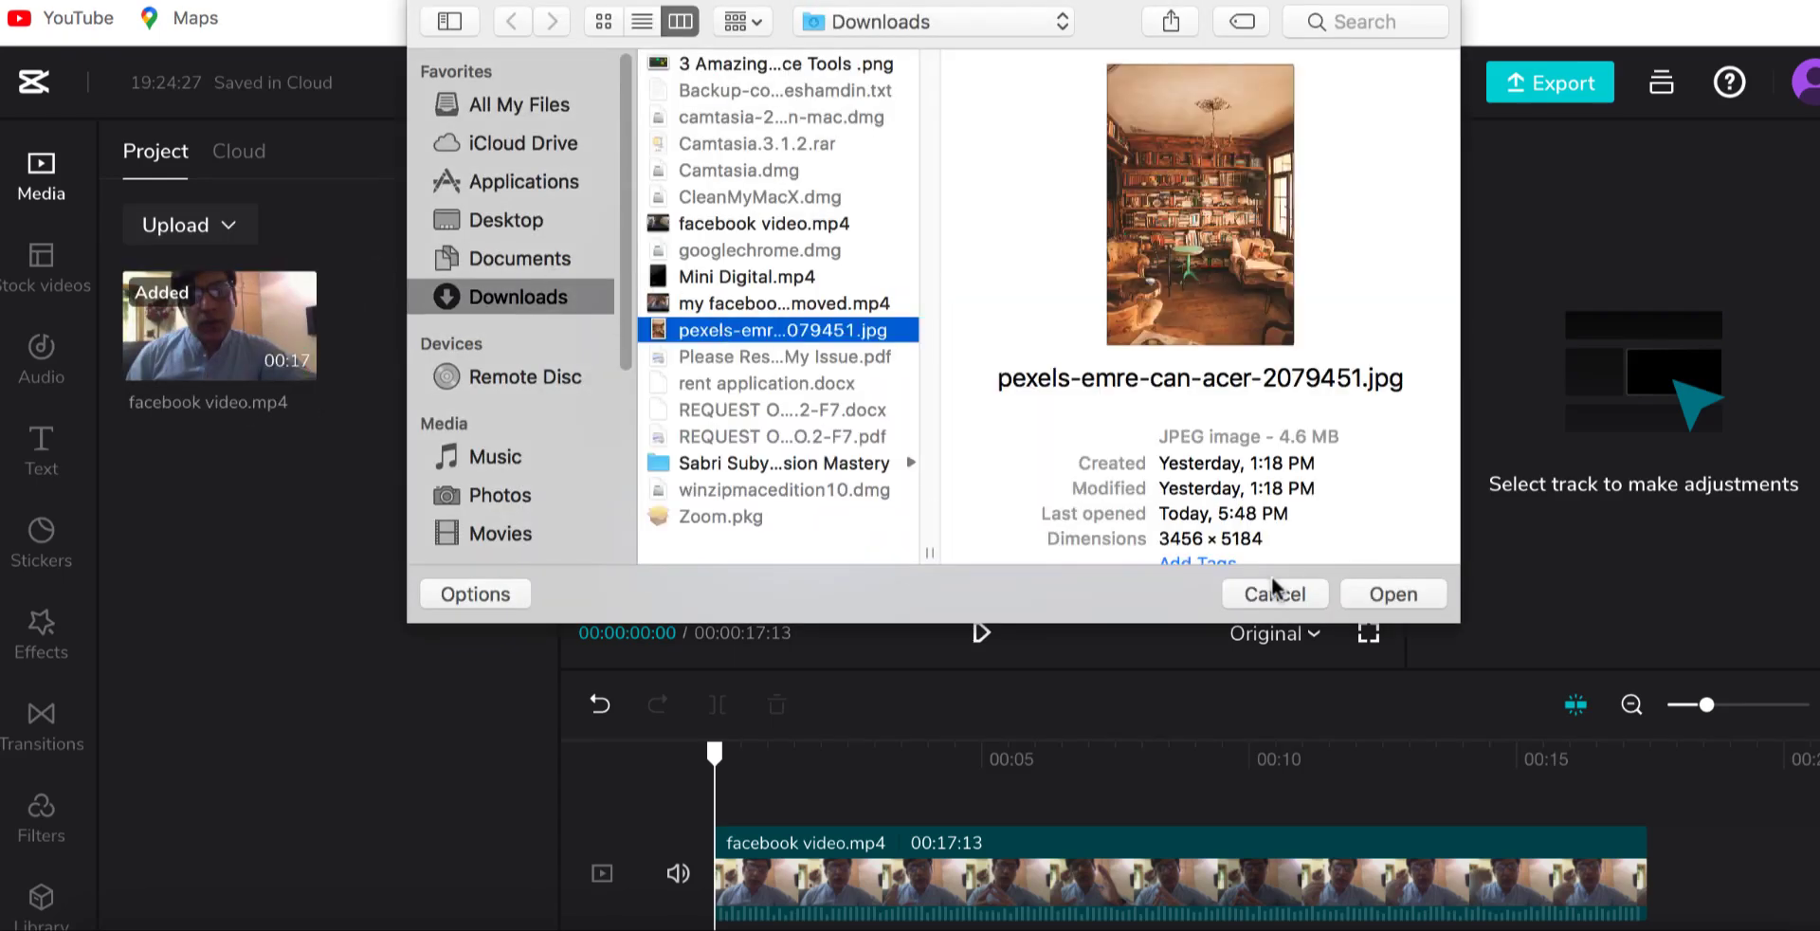
left_click(1376, 591)
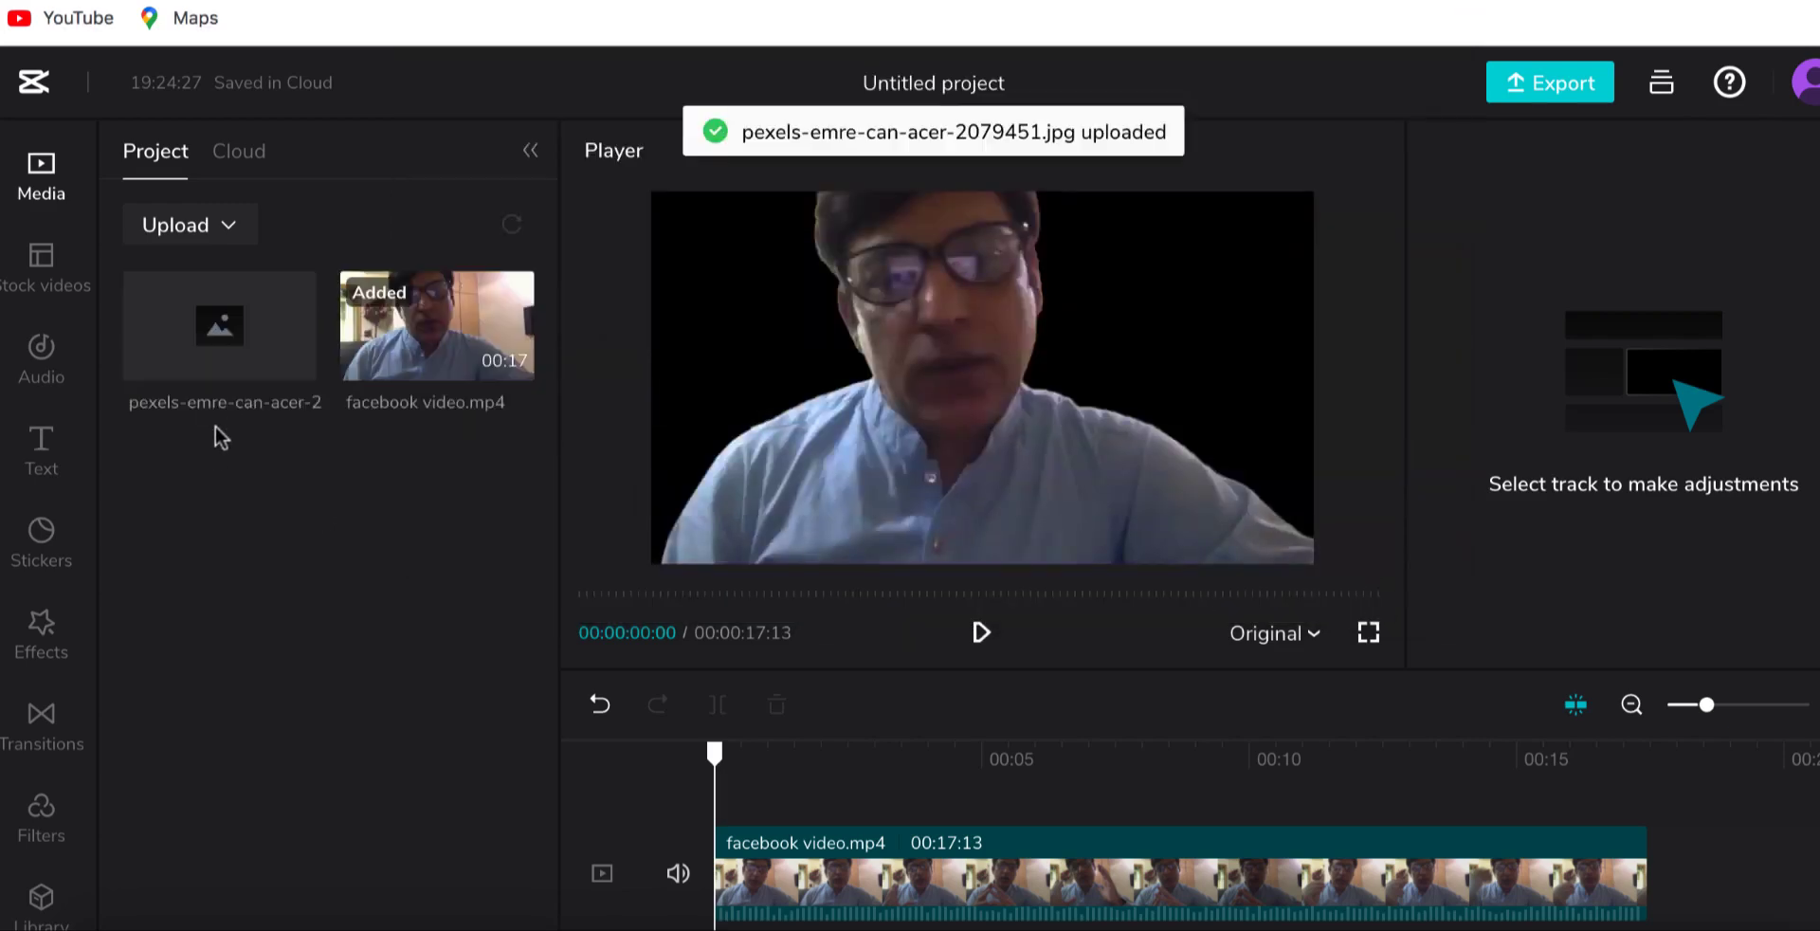
- Add the book-lined room image to the timeline below the video and extend its duration to 00:17:07
key("End")
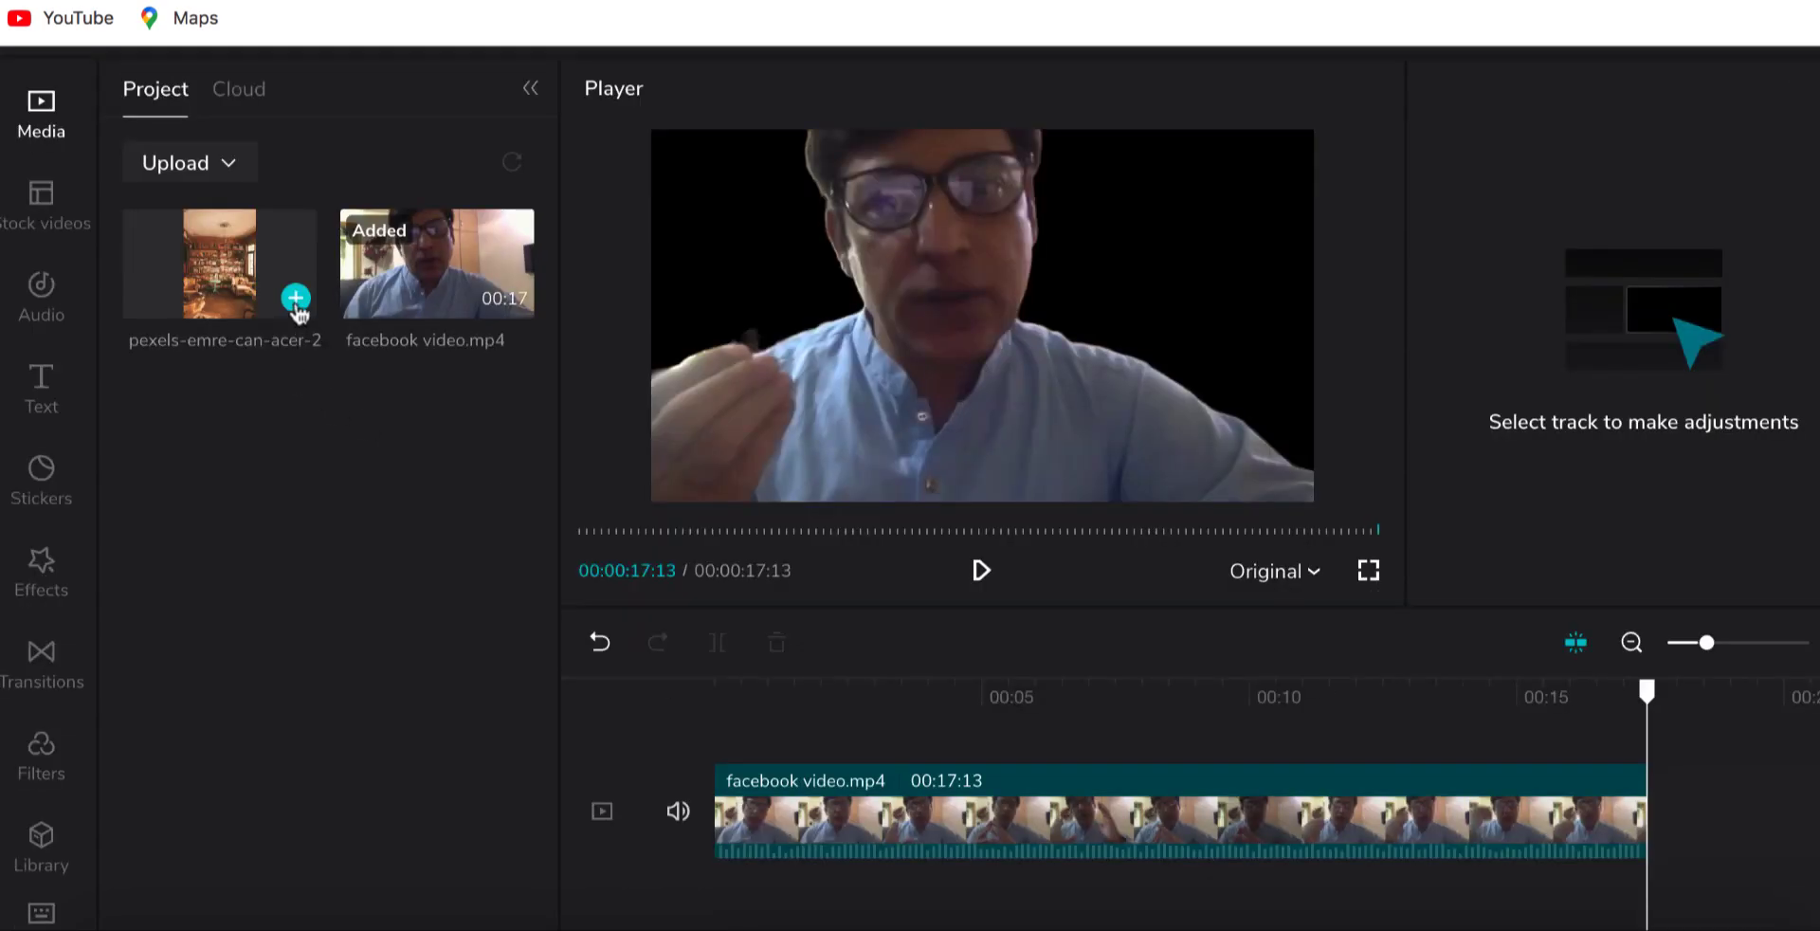
left_click(297, 300)
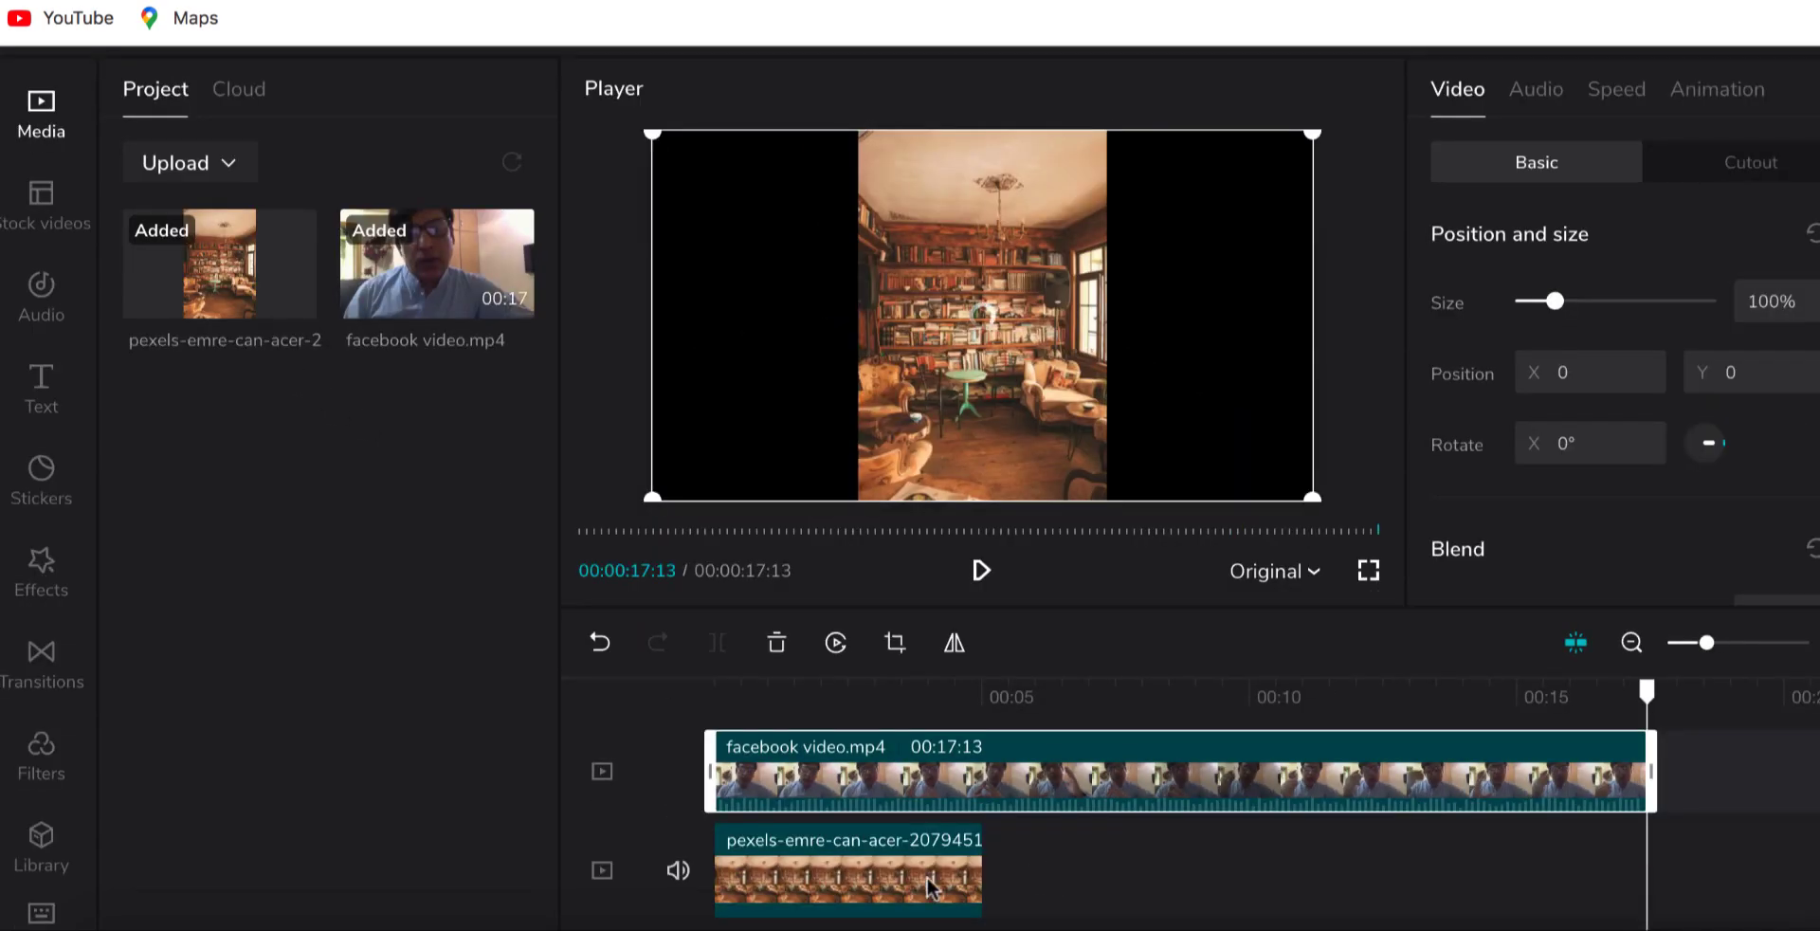
left_click(890, 847)
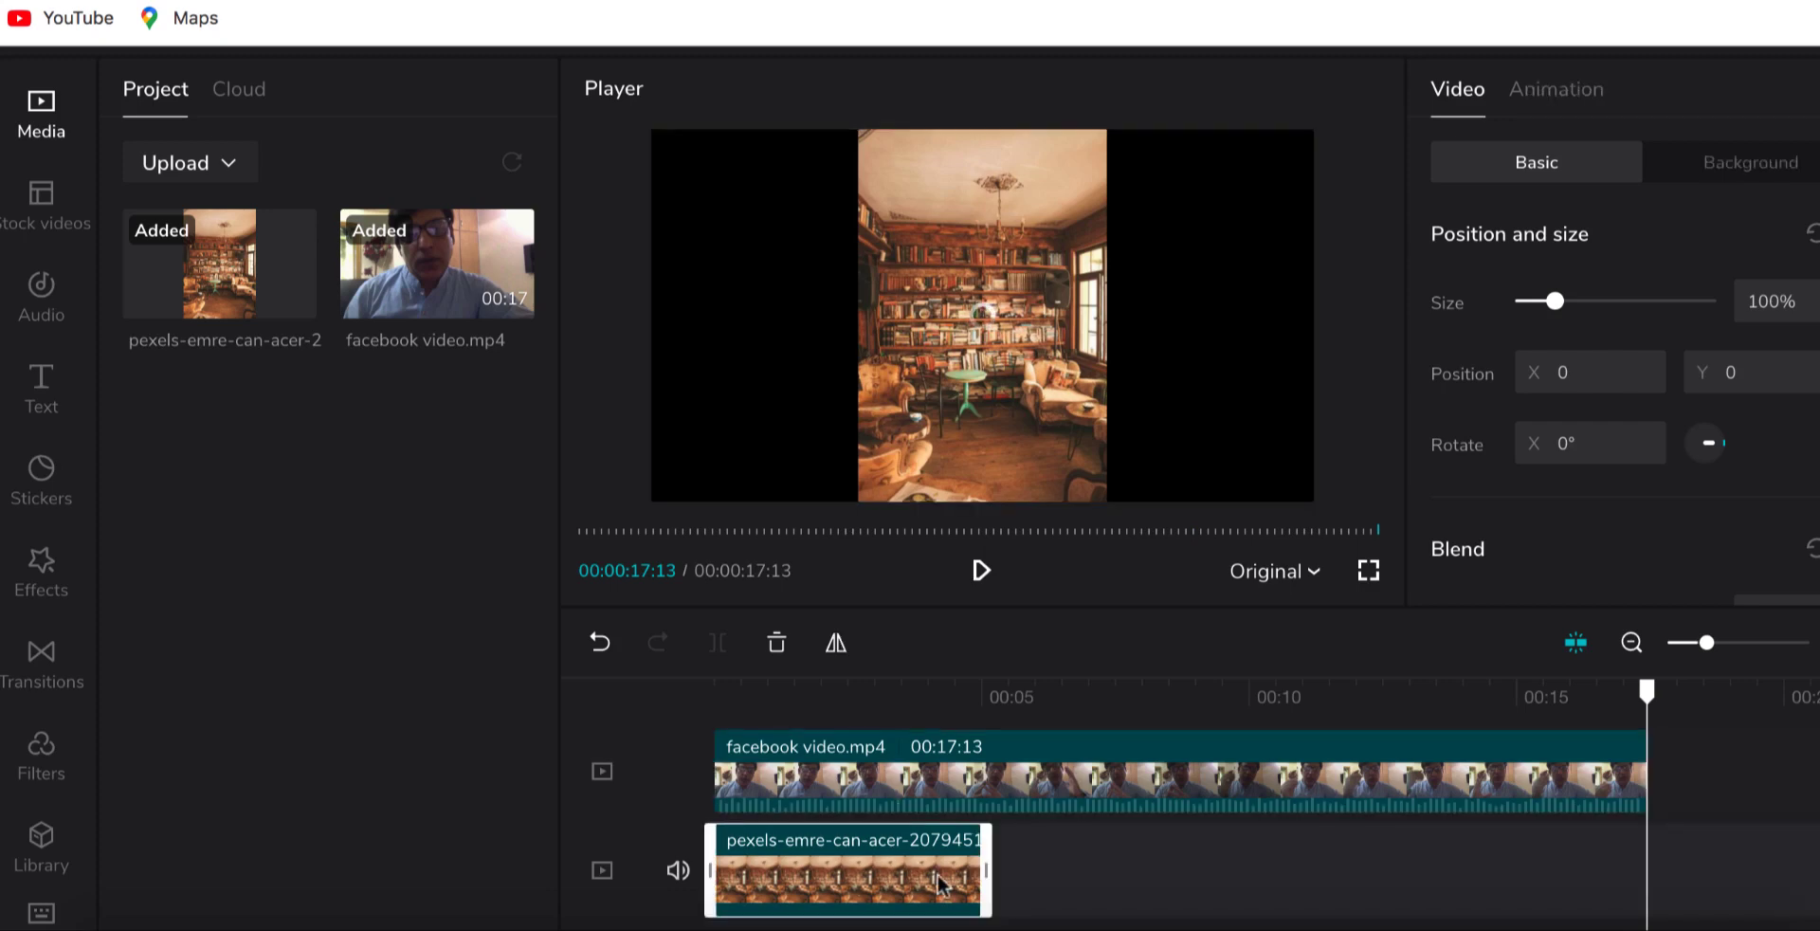
left_click(982, 782)
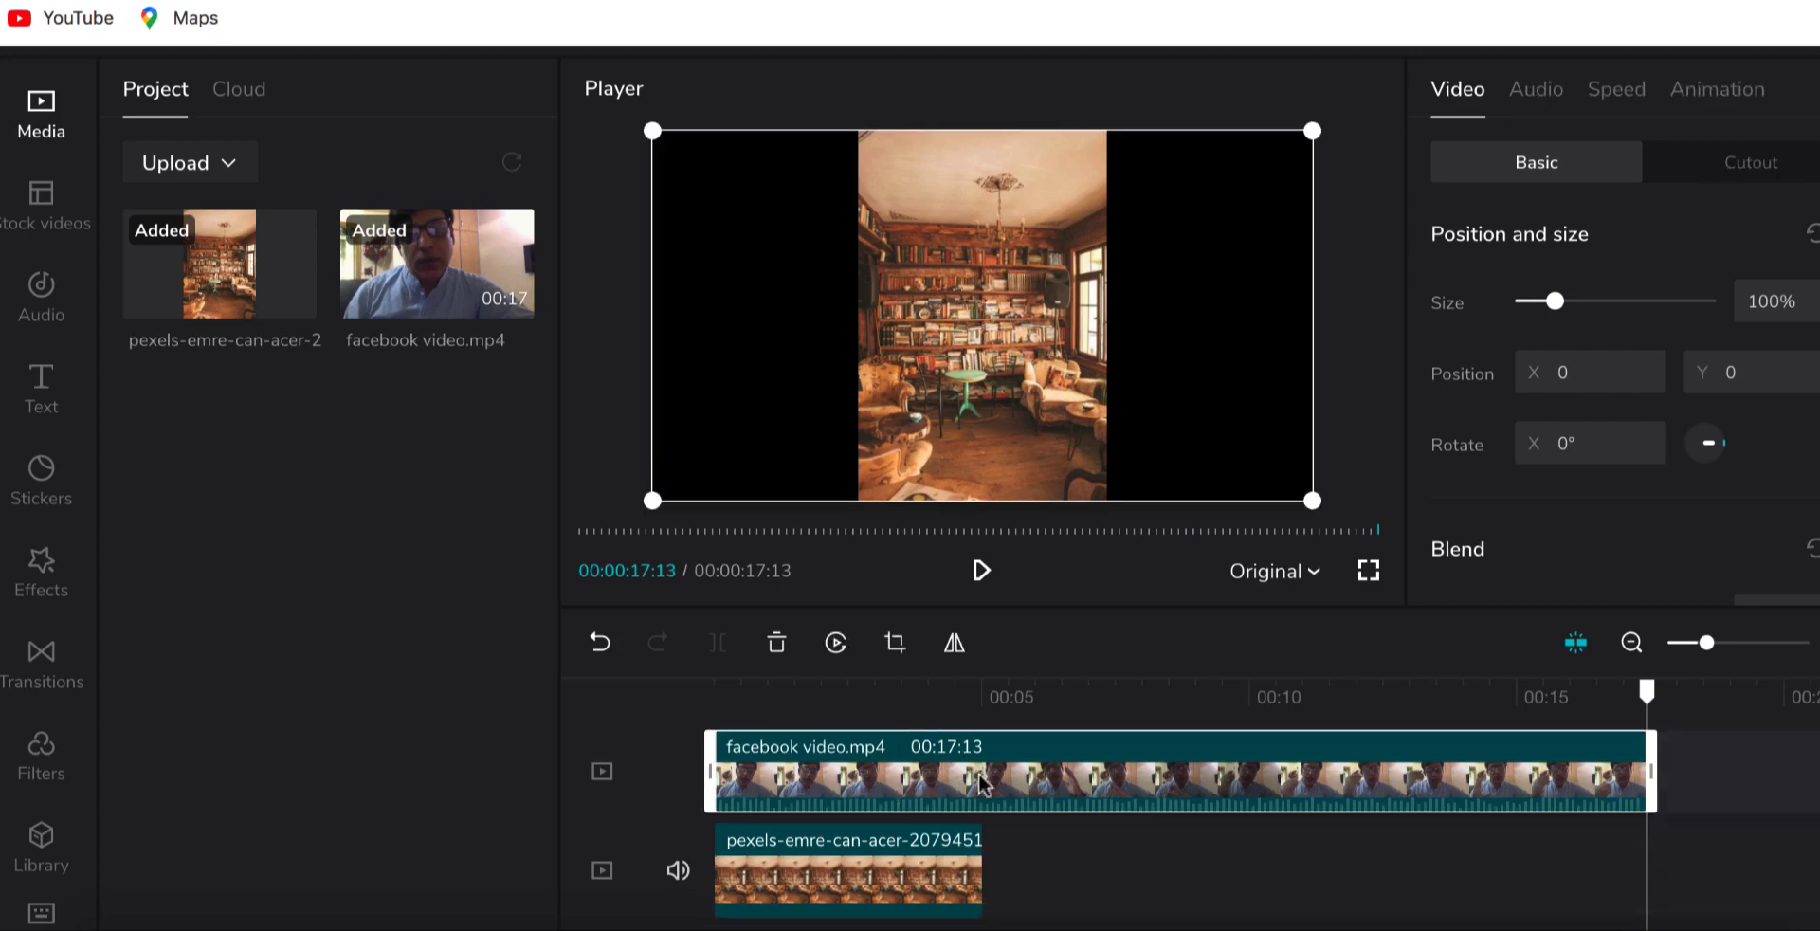
left_click(881, 891)
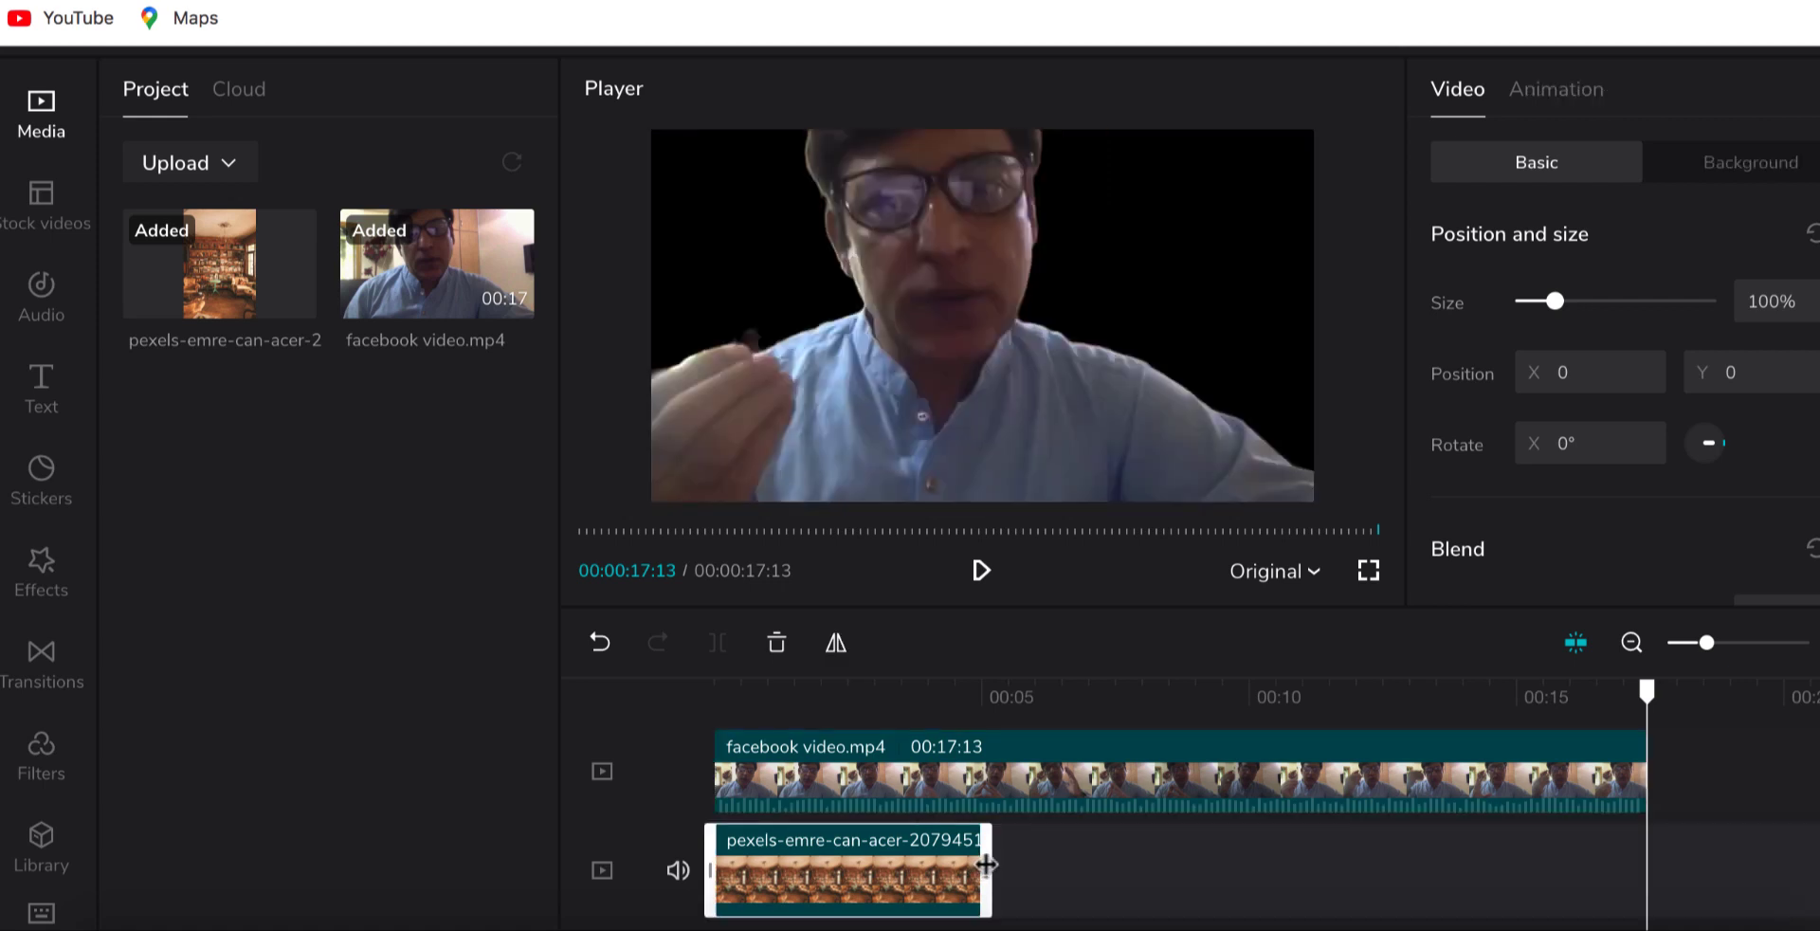
left_click_drag(987, 870, 1635, 871)
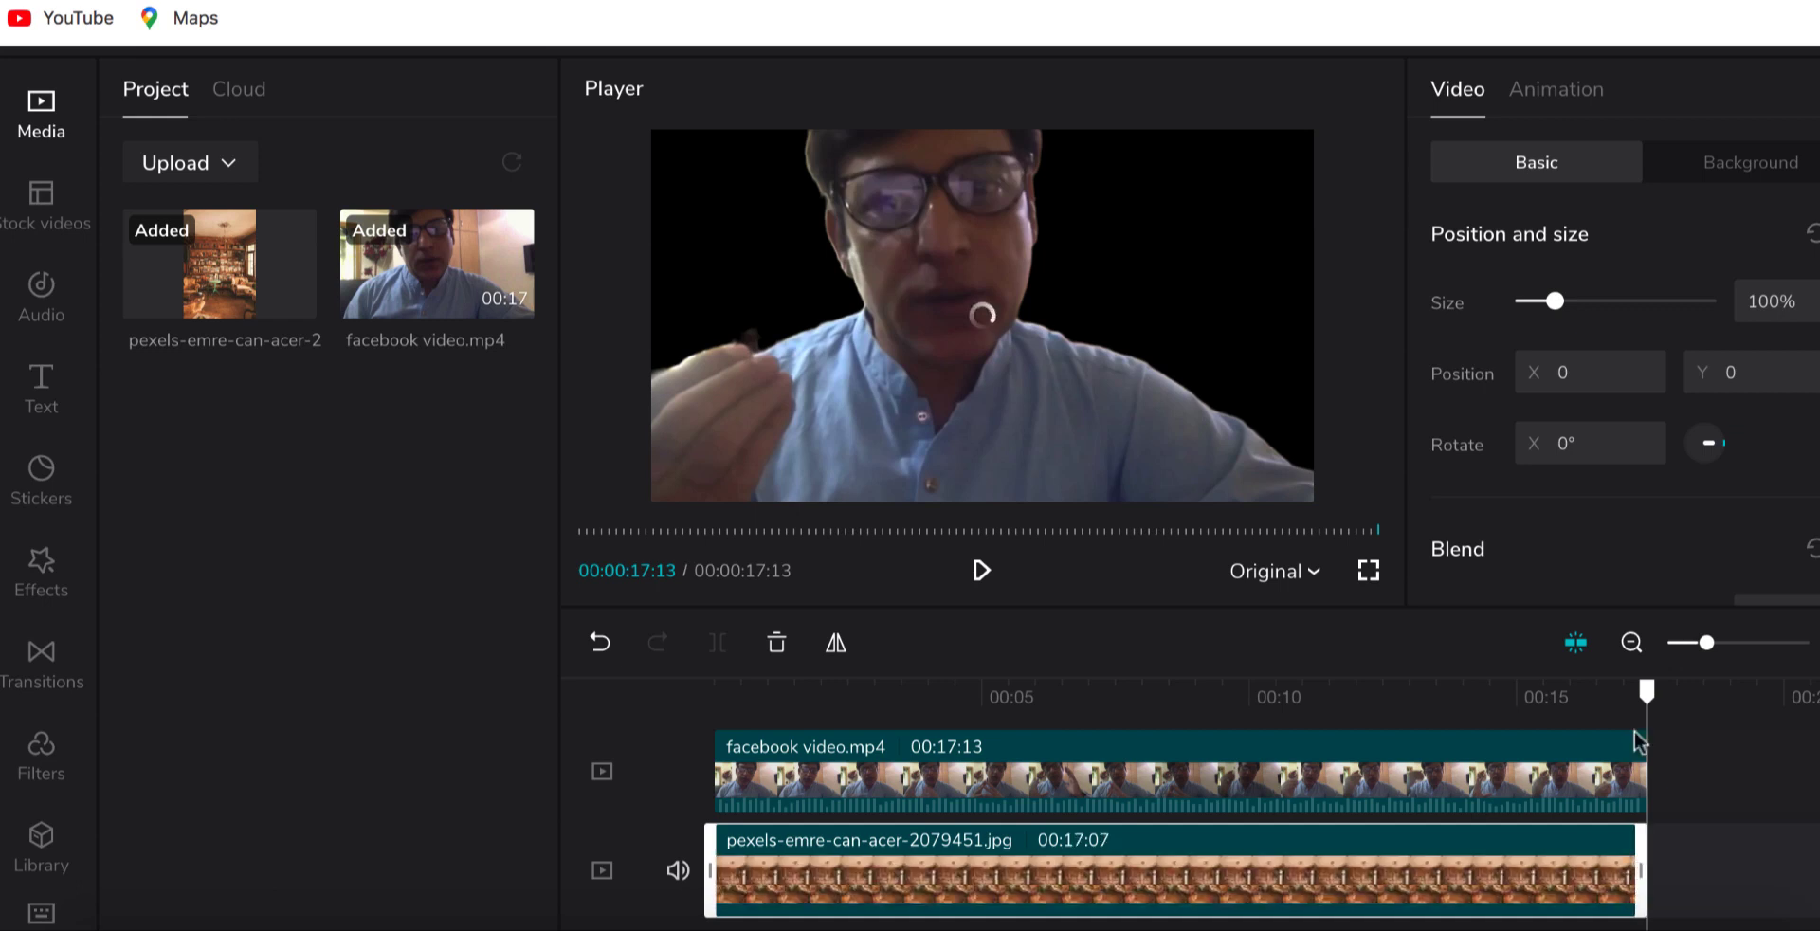
- With the playhead at 00:00:03:09, enlarge the room image to 290% so it fills the frame behind the speaker
left_click_drag(1644, 685, 891, 687)
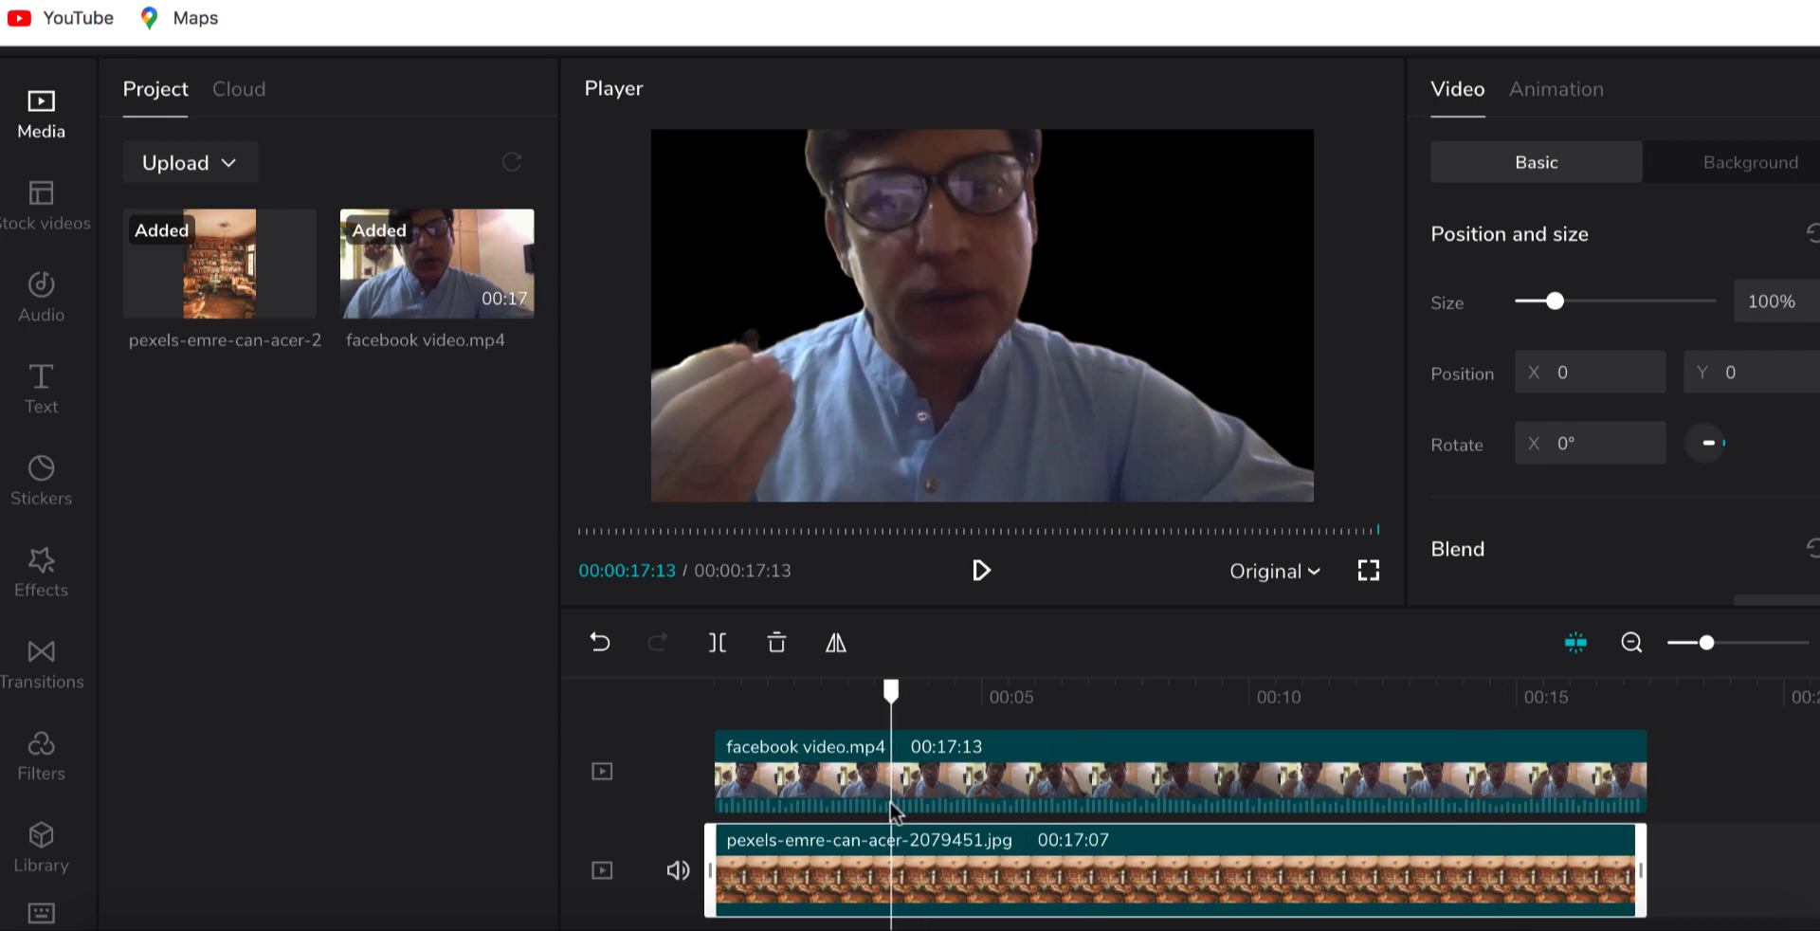
left_click(787, 896)
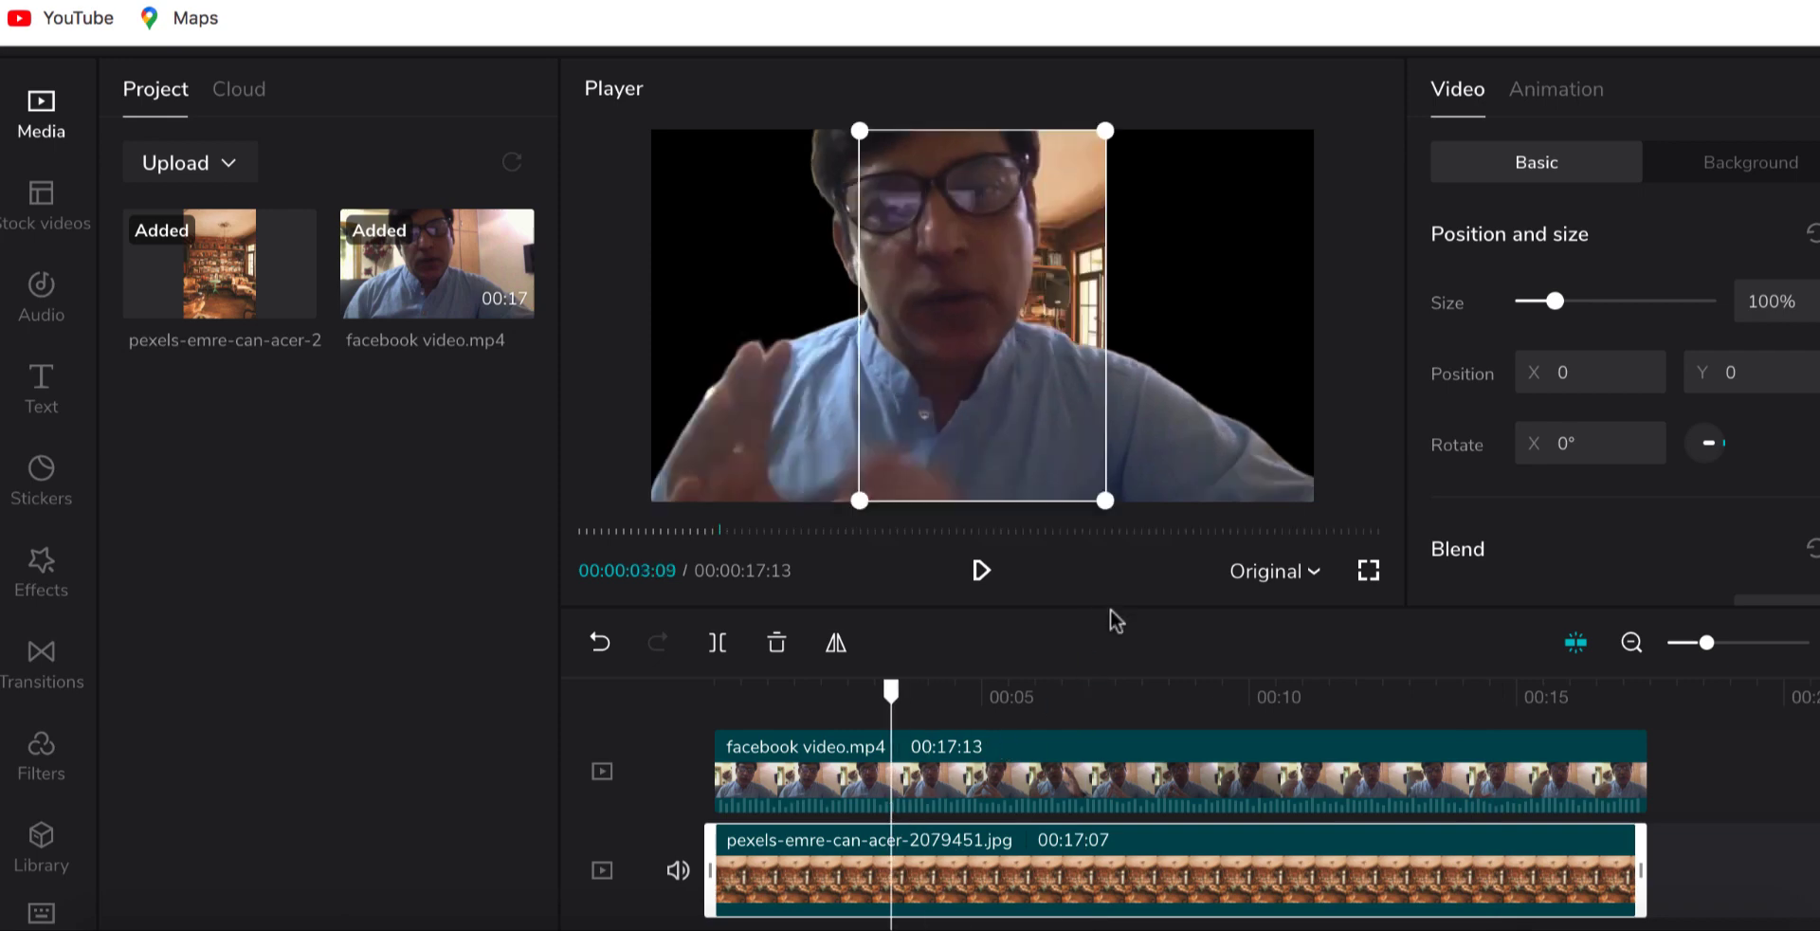
left_click_drag(1106, 500, 1574, 514)
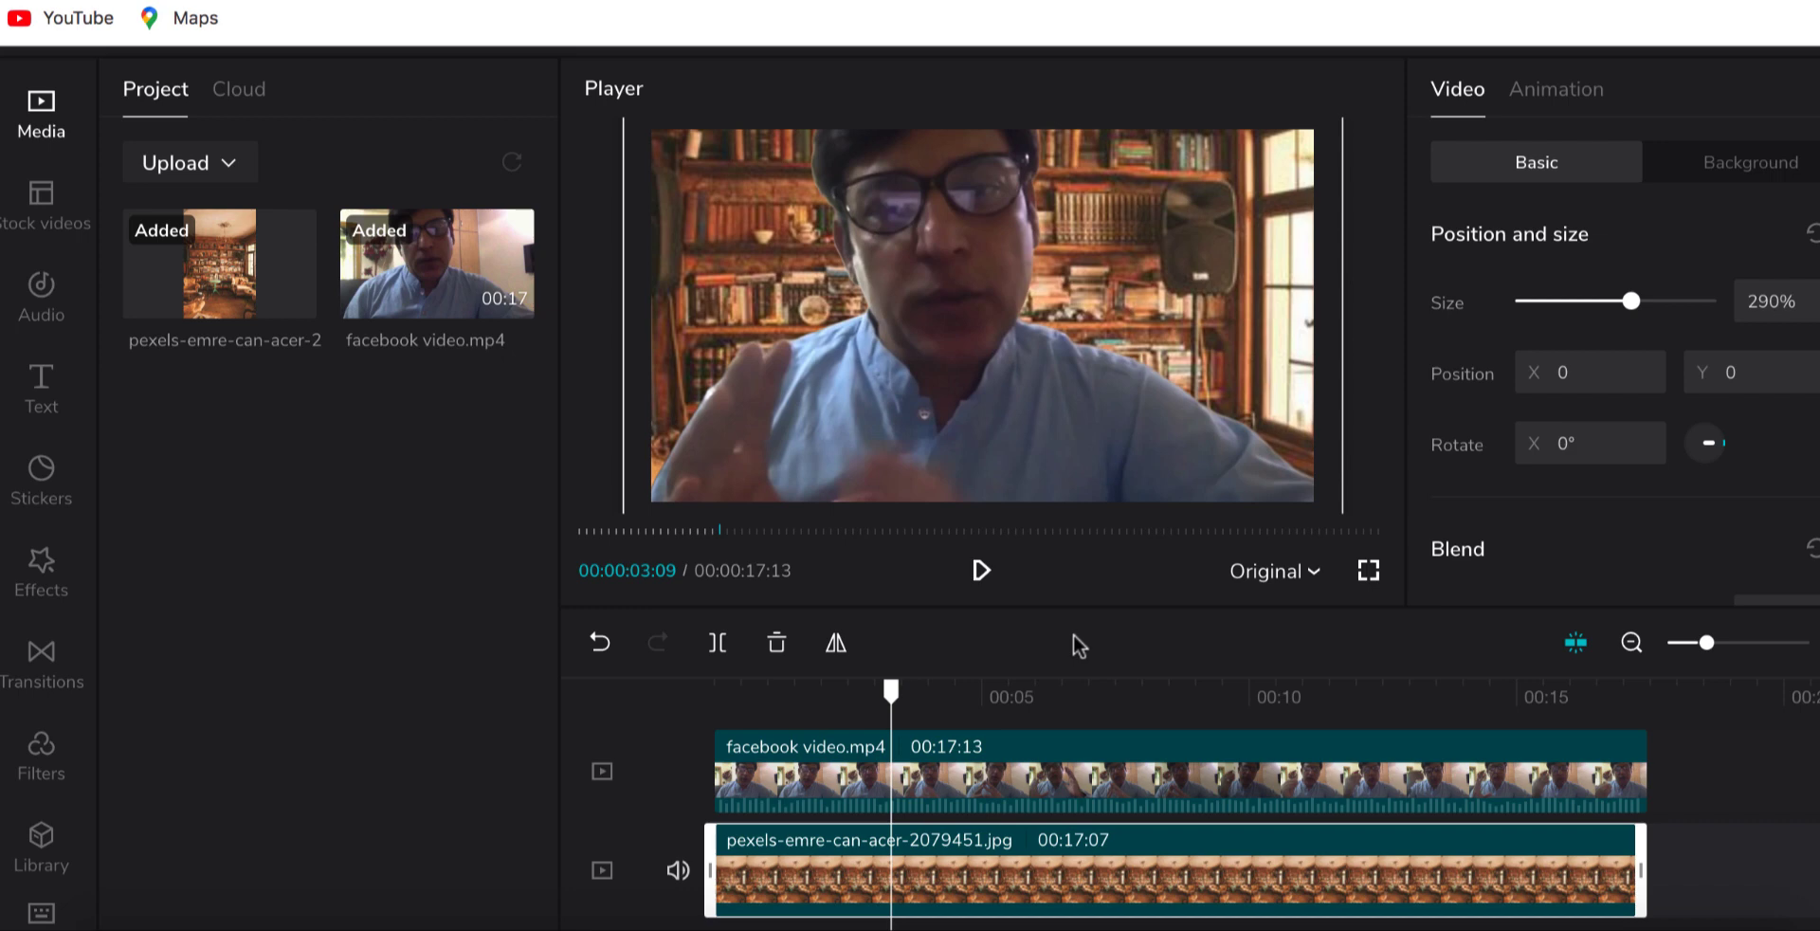
- Play the composite from near the start to check the speaker against the new background
left_click_drag(889, 691, 728, 693)
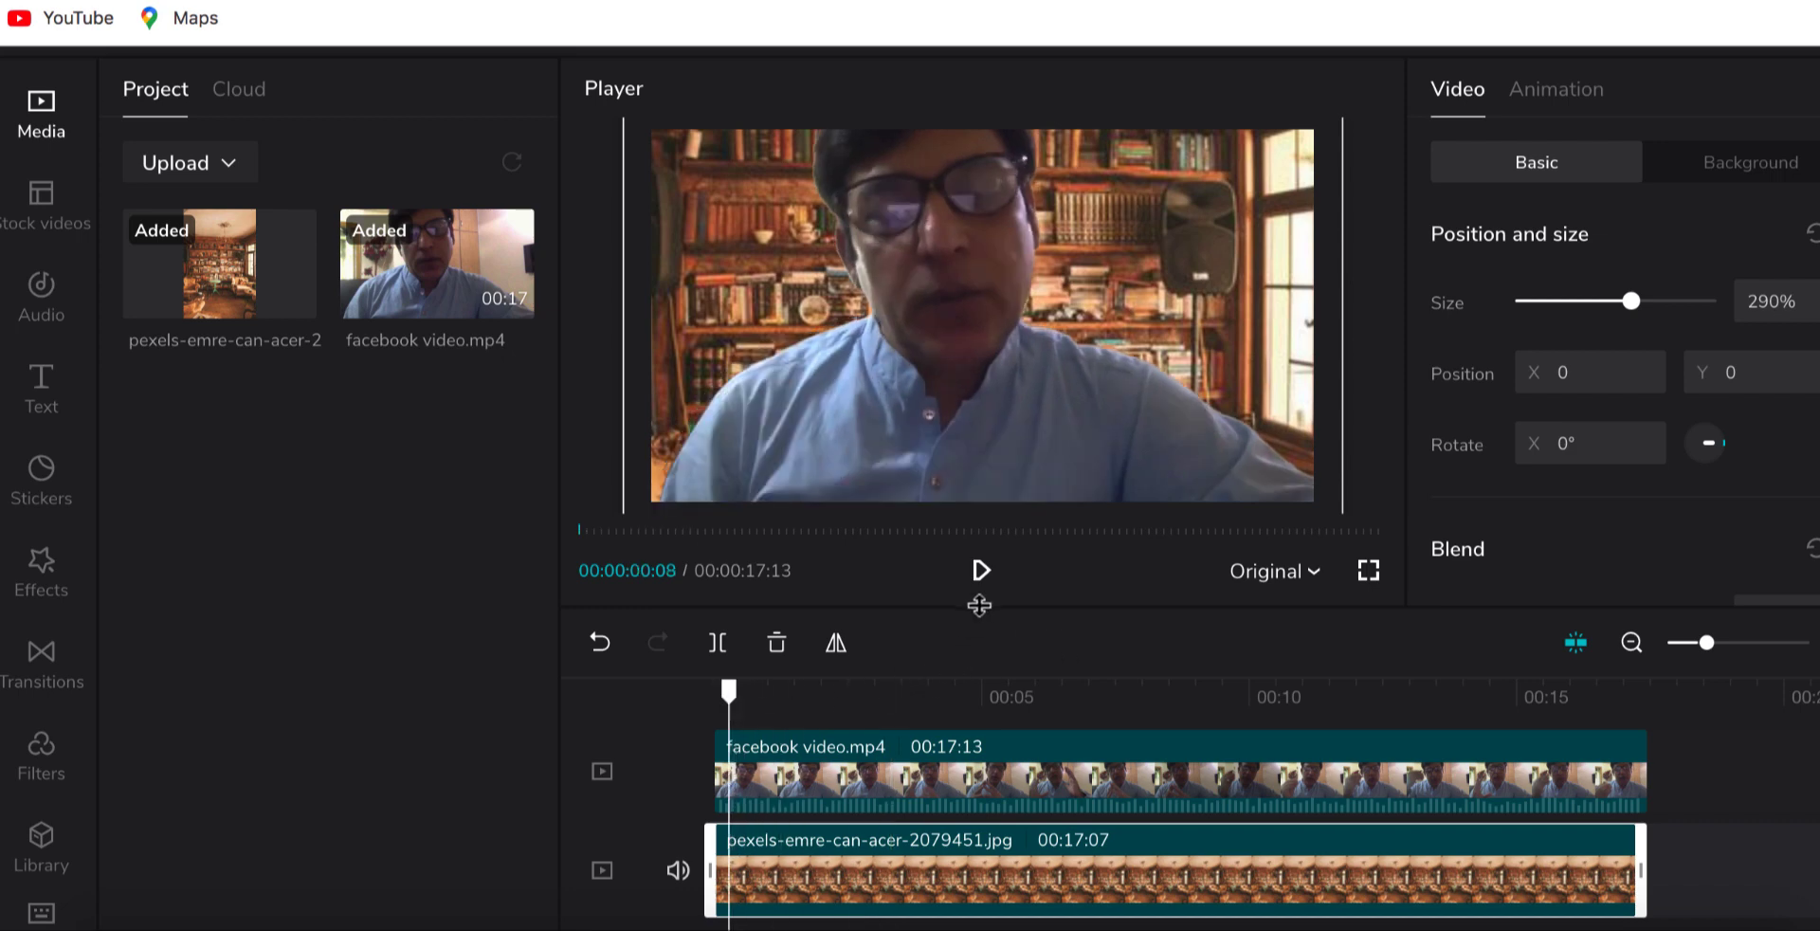
left_click(981, 570)
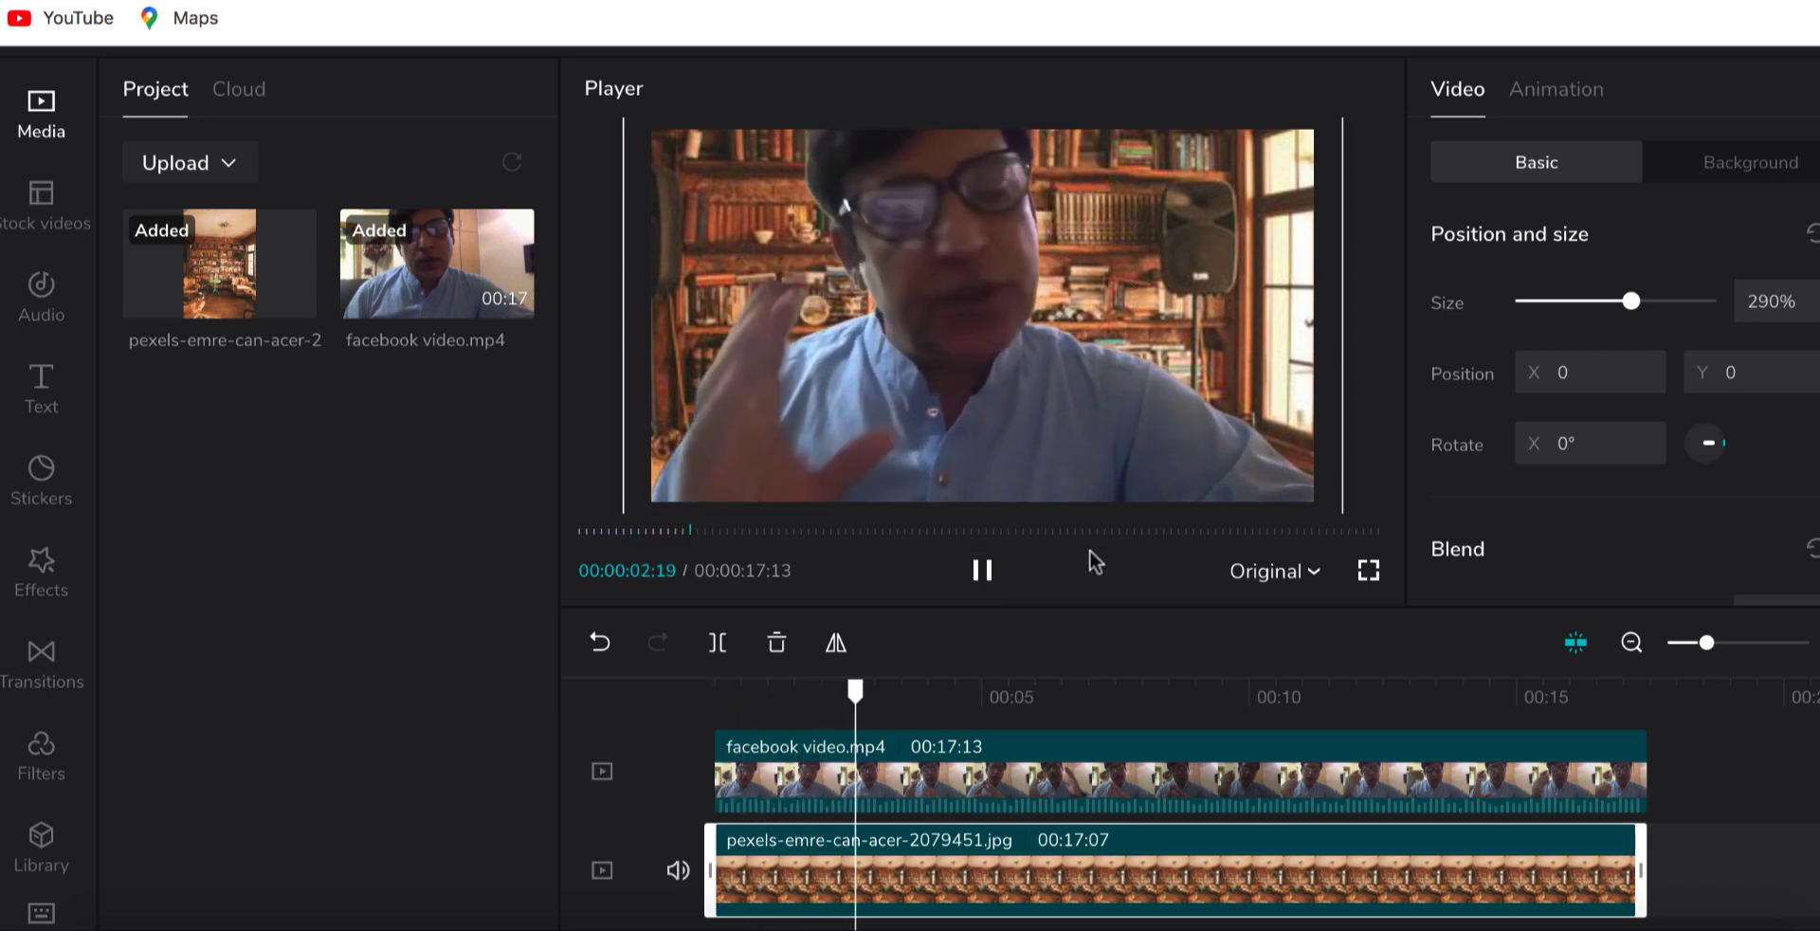
left_click(981, 570)
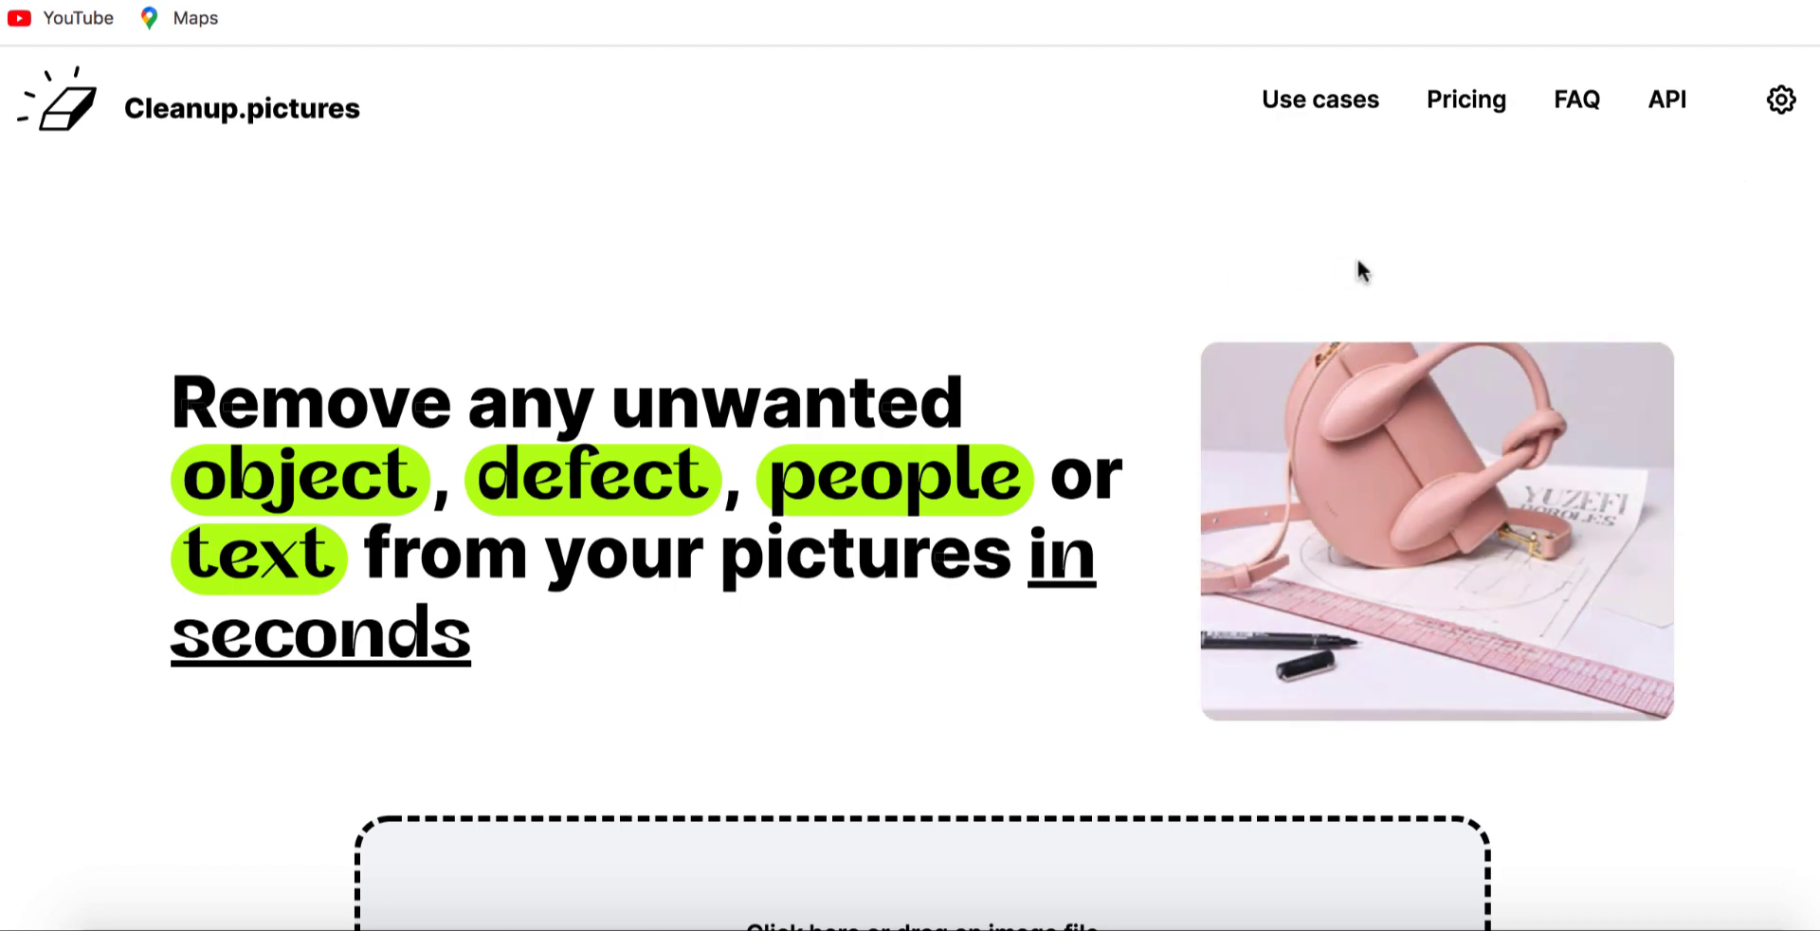
scroll(910, 474, "down", 7)
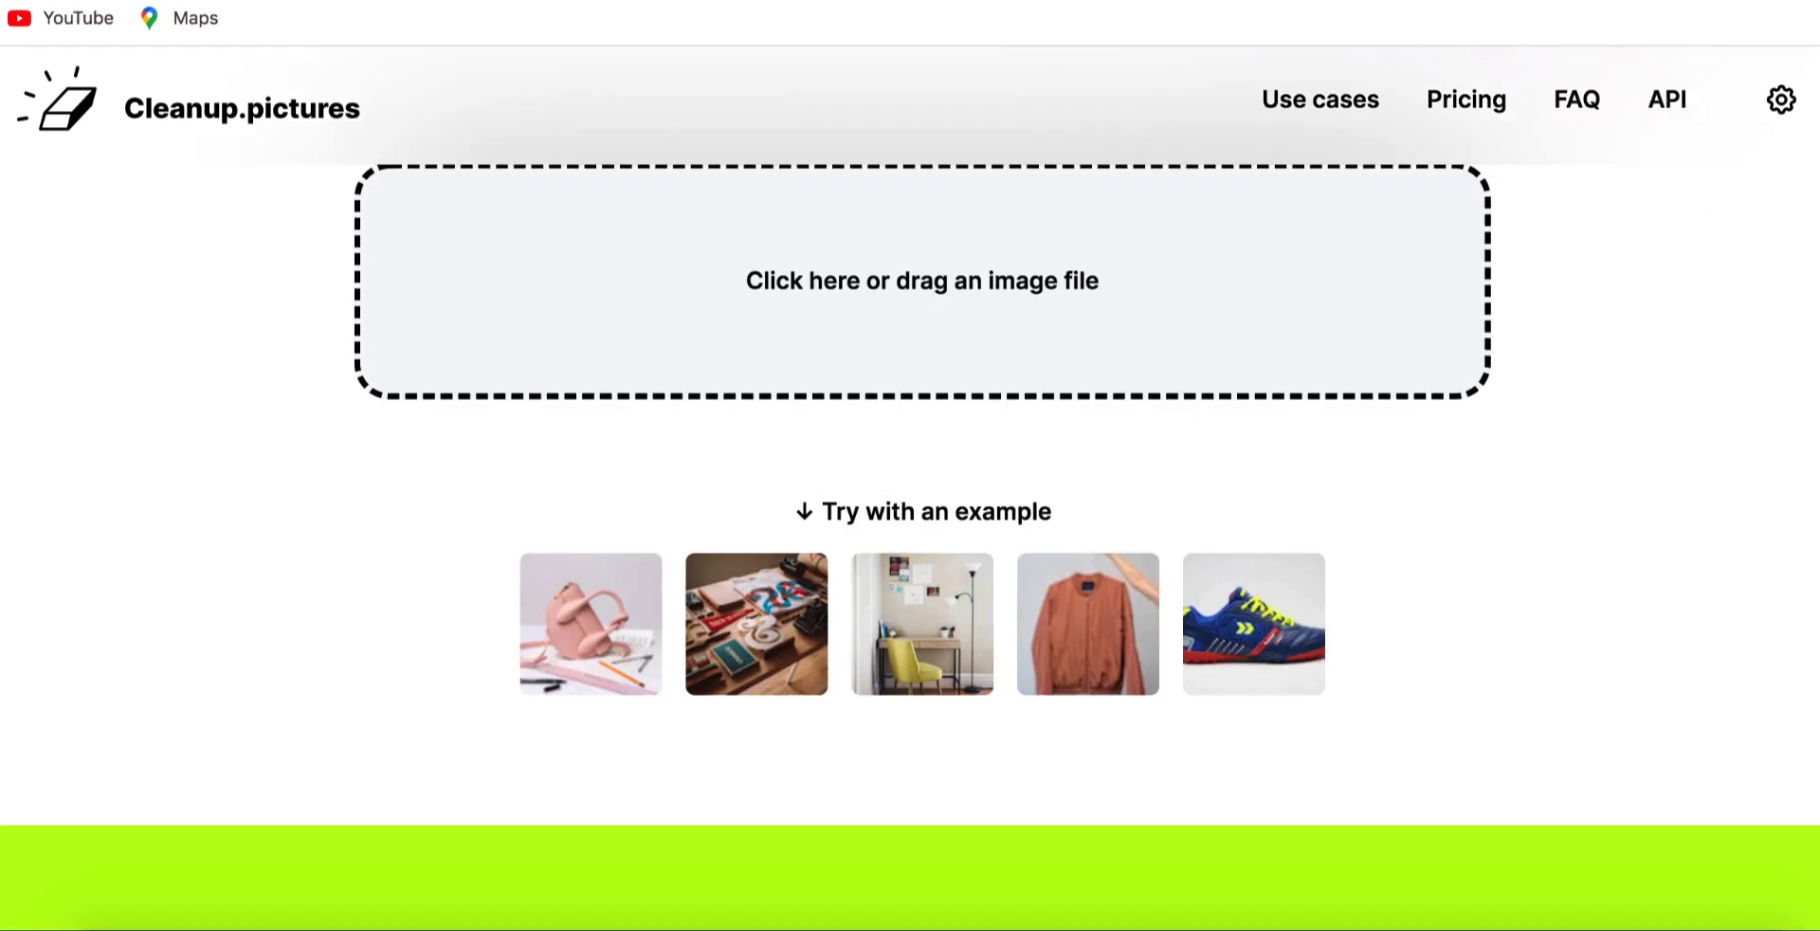
scroll(910, 474, "up", 3)
scroll(910, 474, "up", 4)
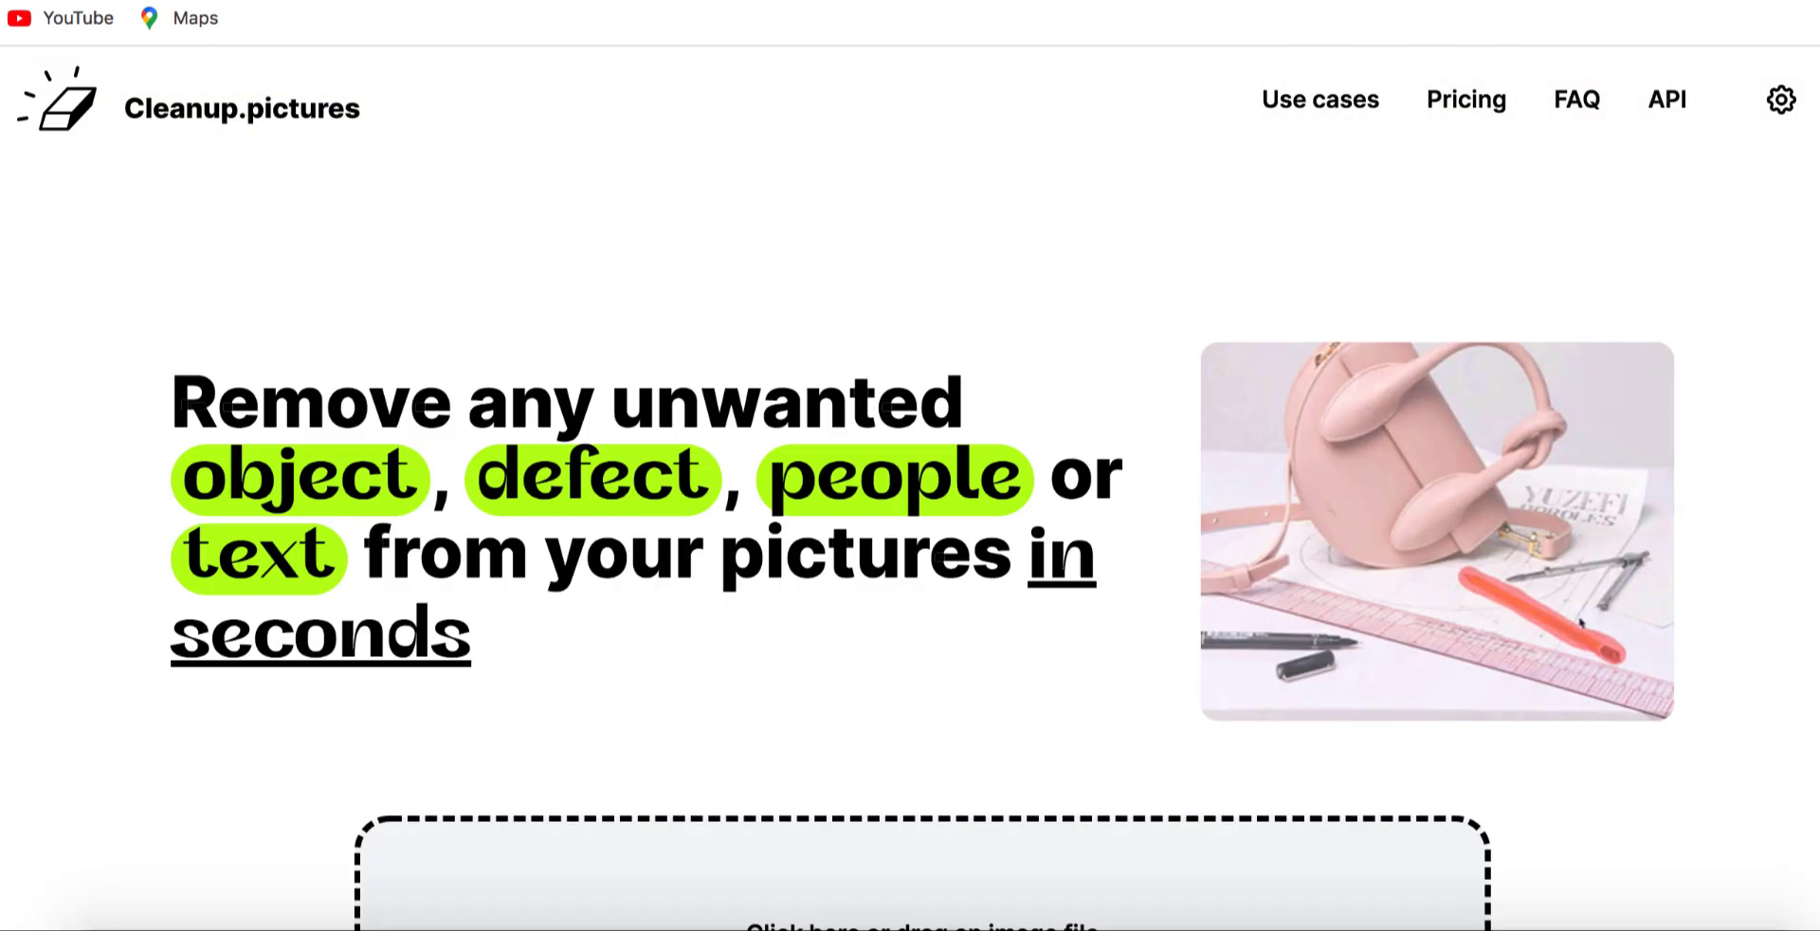
- Upload pexels-emre-can-acer-2079451.jpg from Downloads to Cleanup.pictures and continue with the free SD version, 480 × 720
scroll(910, 474, "down", 4)
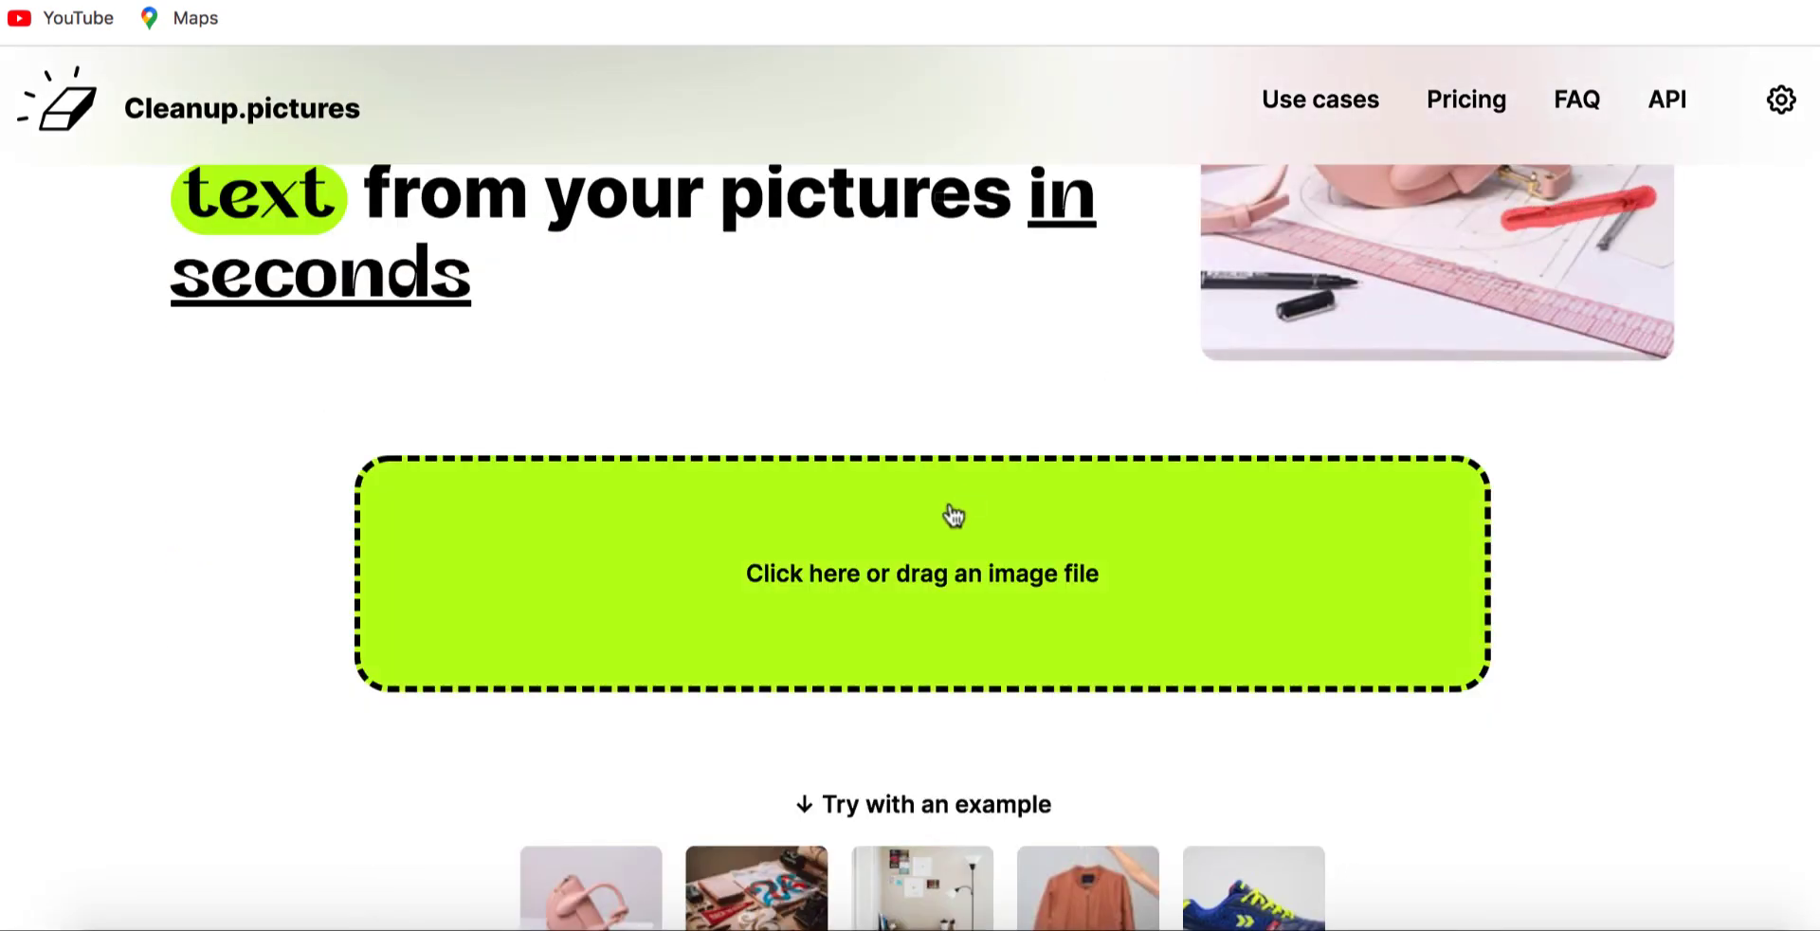
left_click(830, 569)
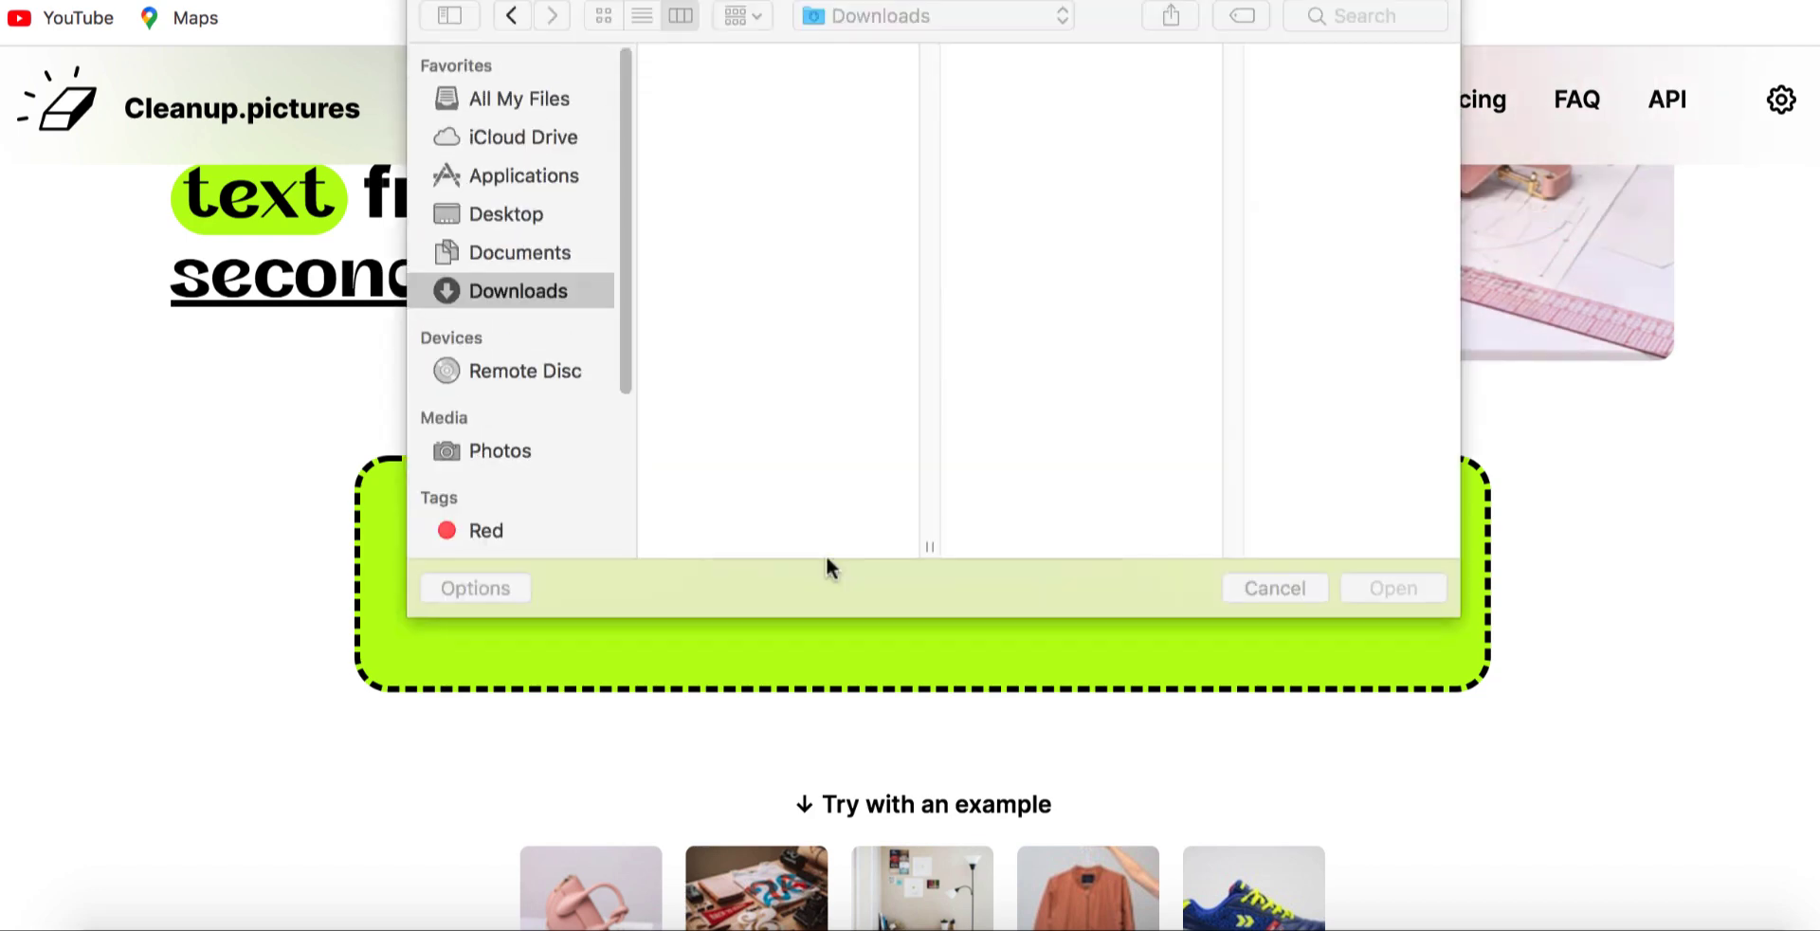
left_click(676, 336)
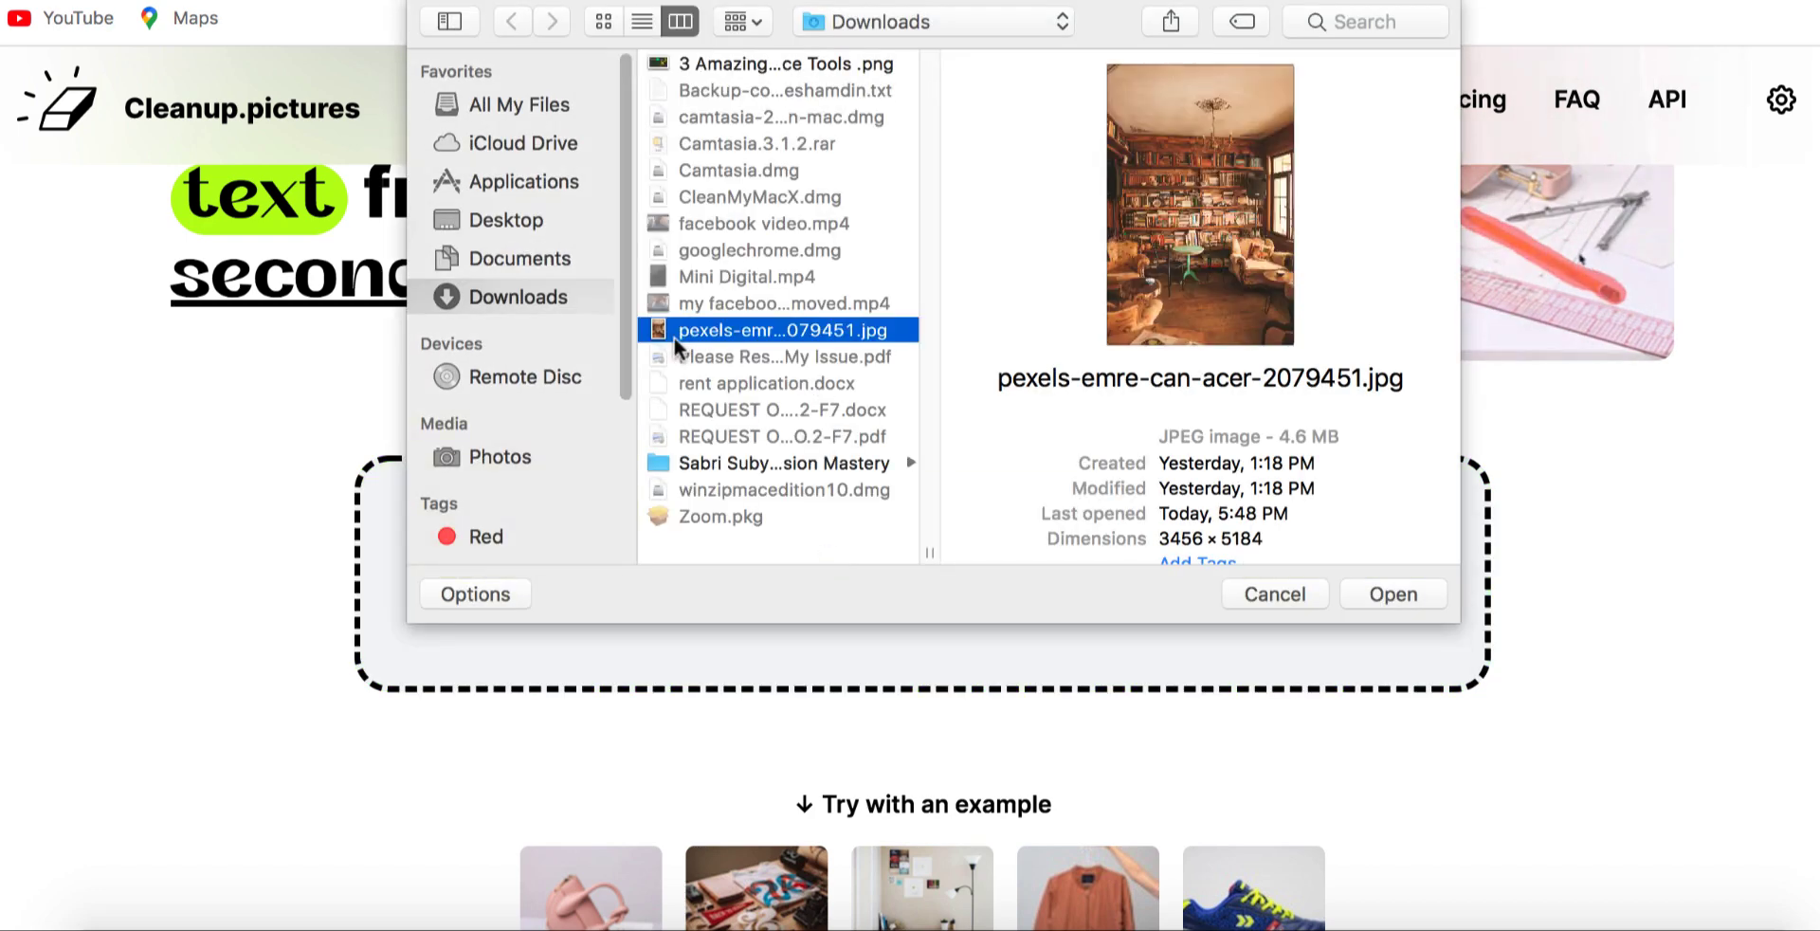
left_click(1361, 593)
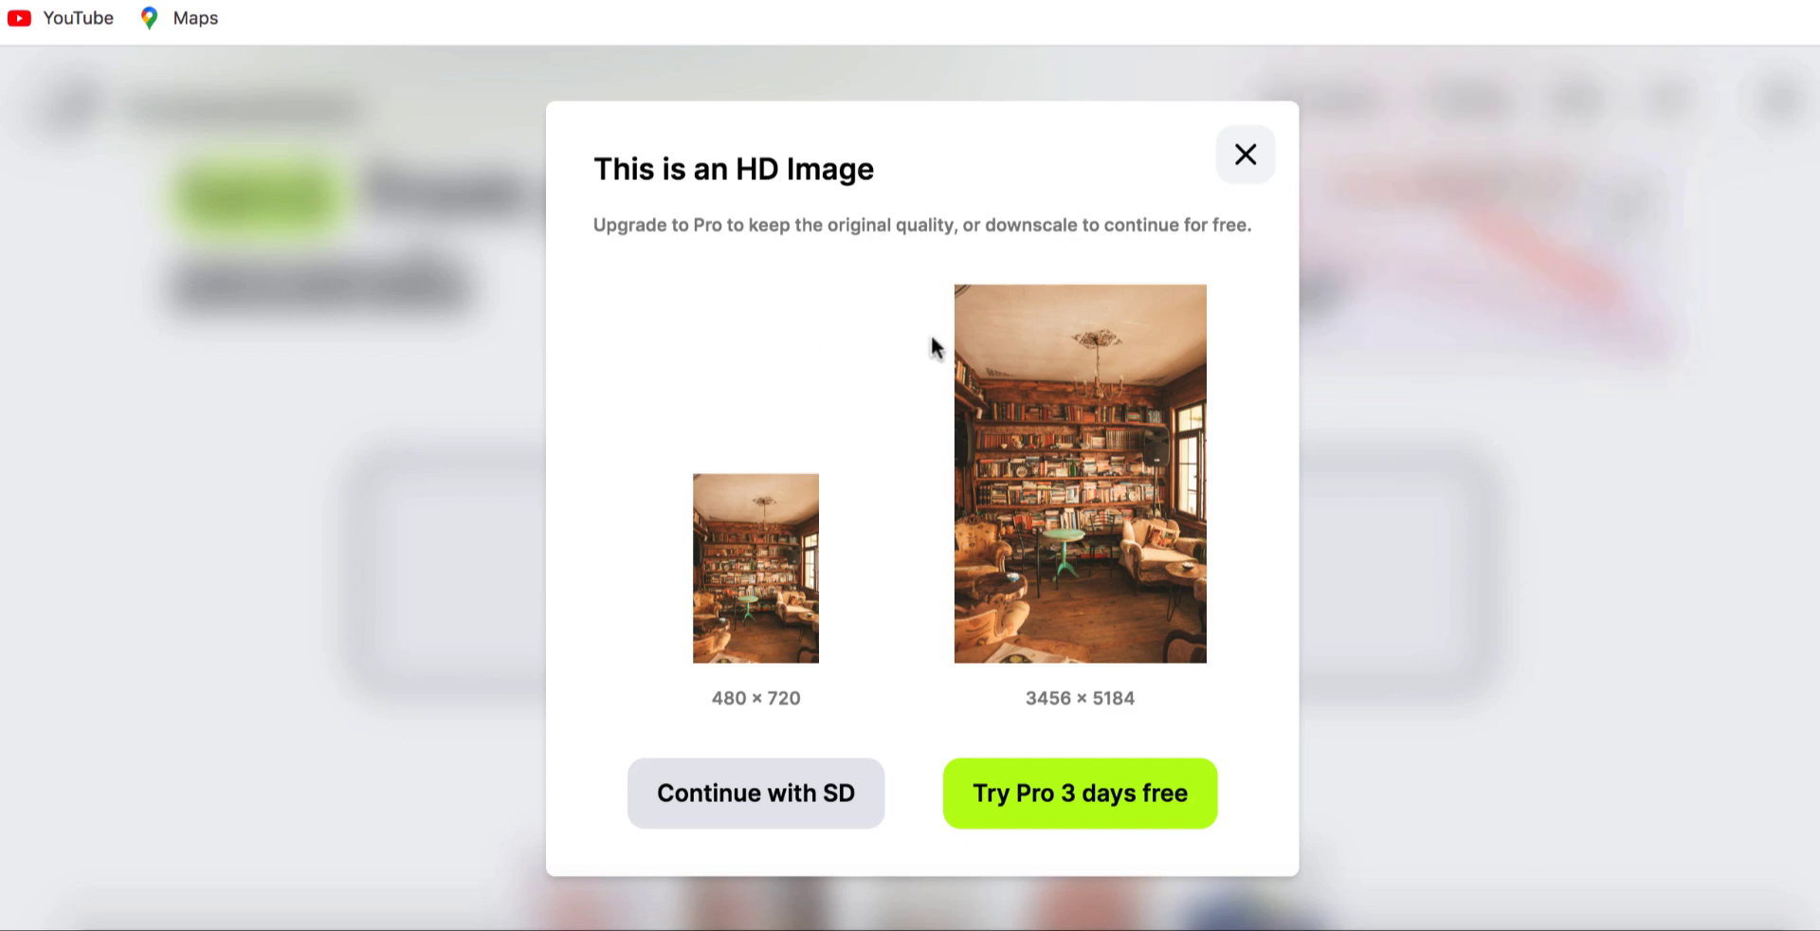
left_click(999, 797)
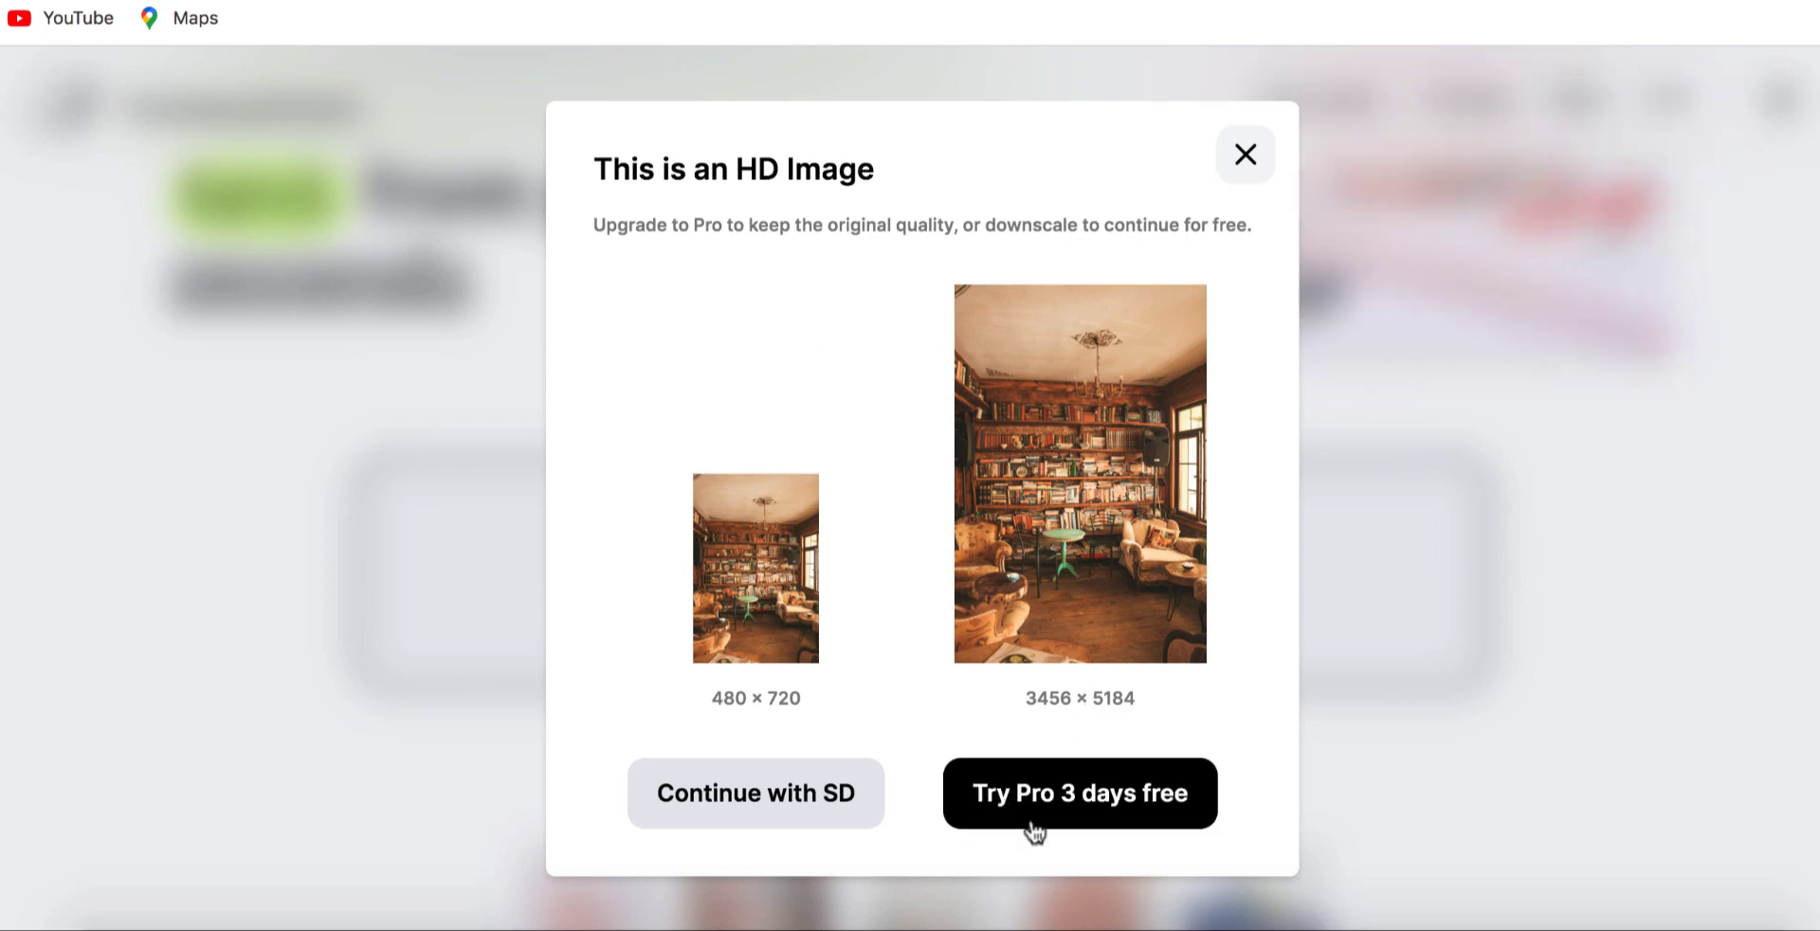
left_click(794, 801)
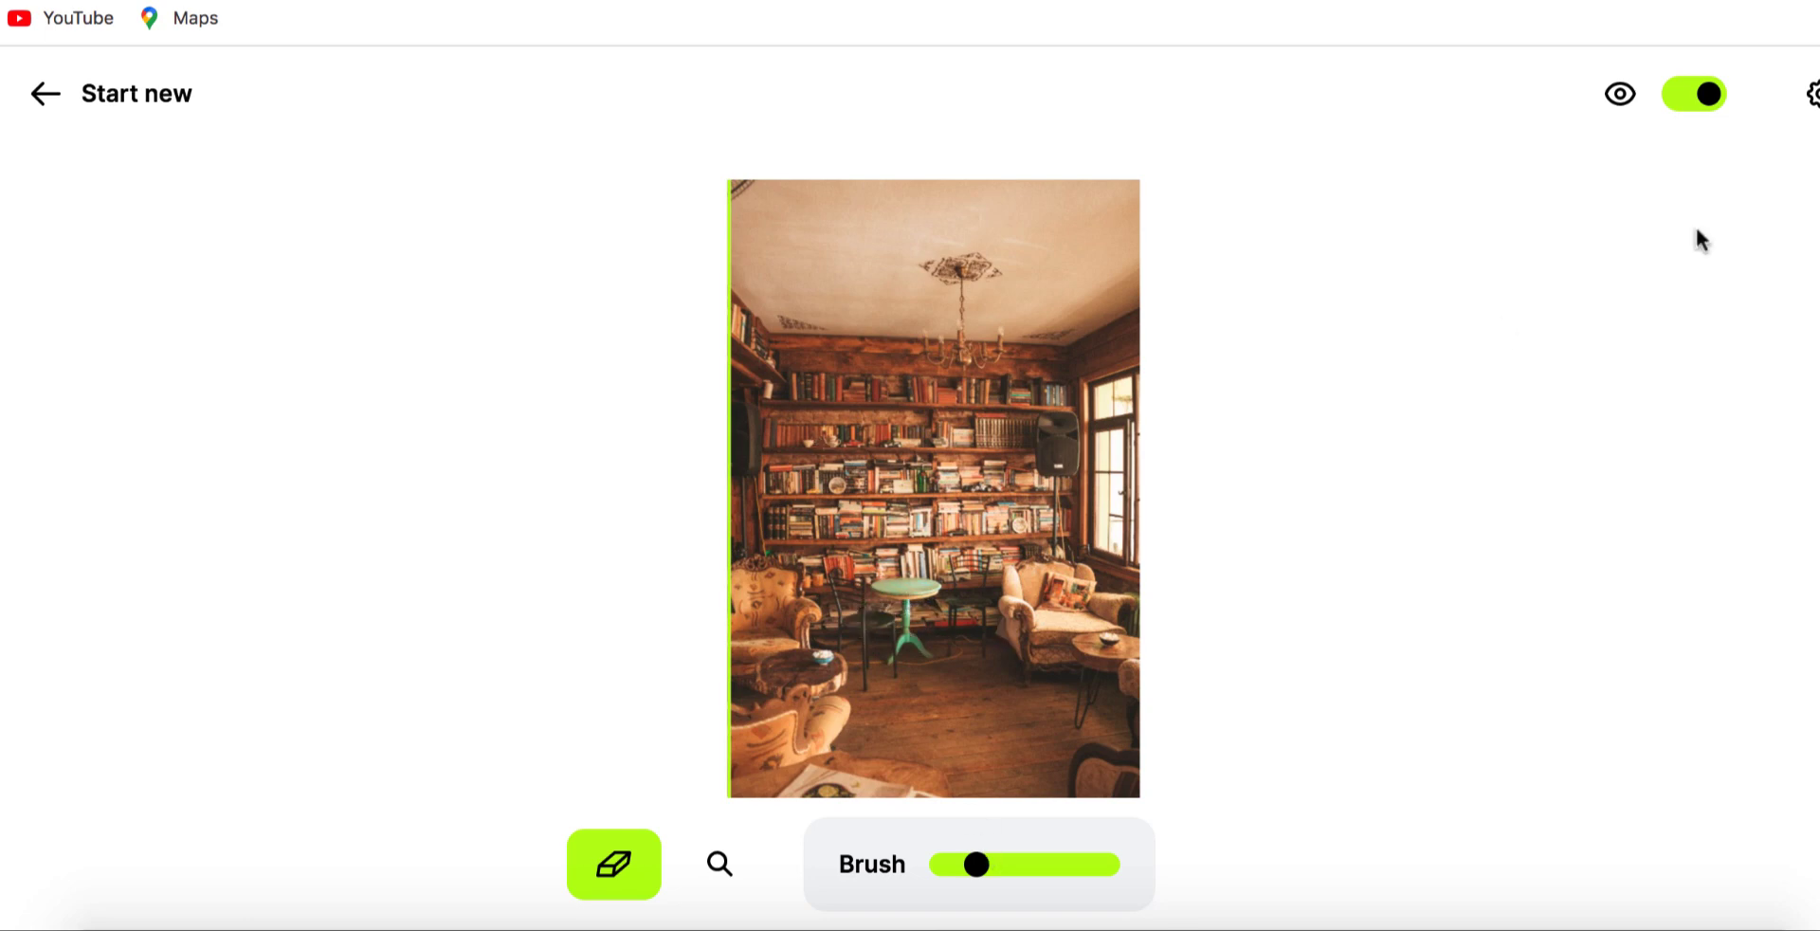
- With the before/after comparison turned off, slightly enlarge the eraser brush and paint over the green round table
left_click(1717, 101)
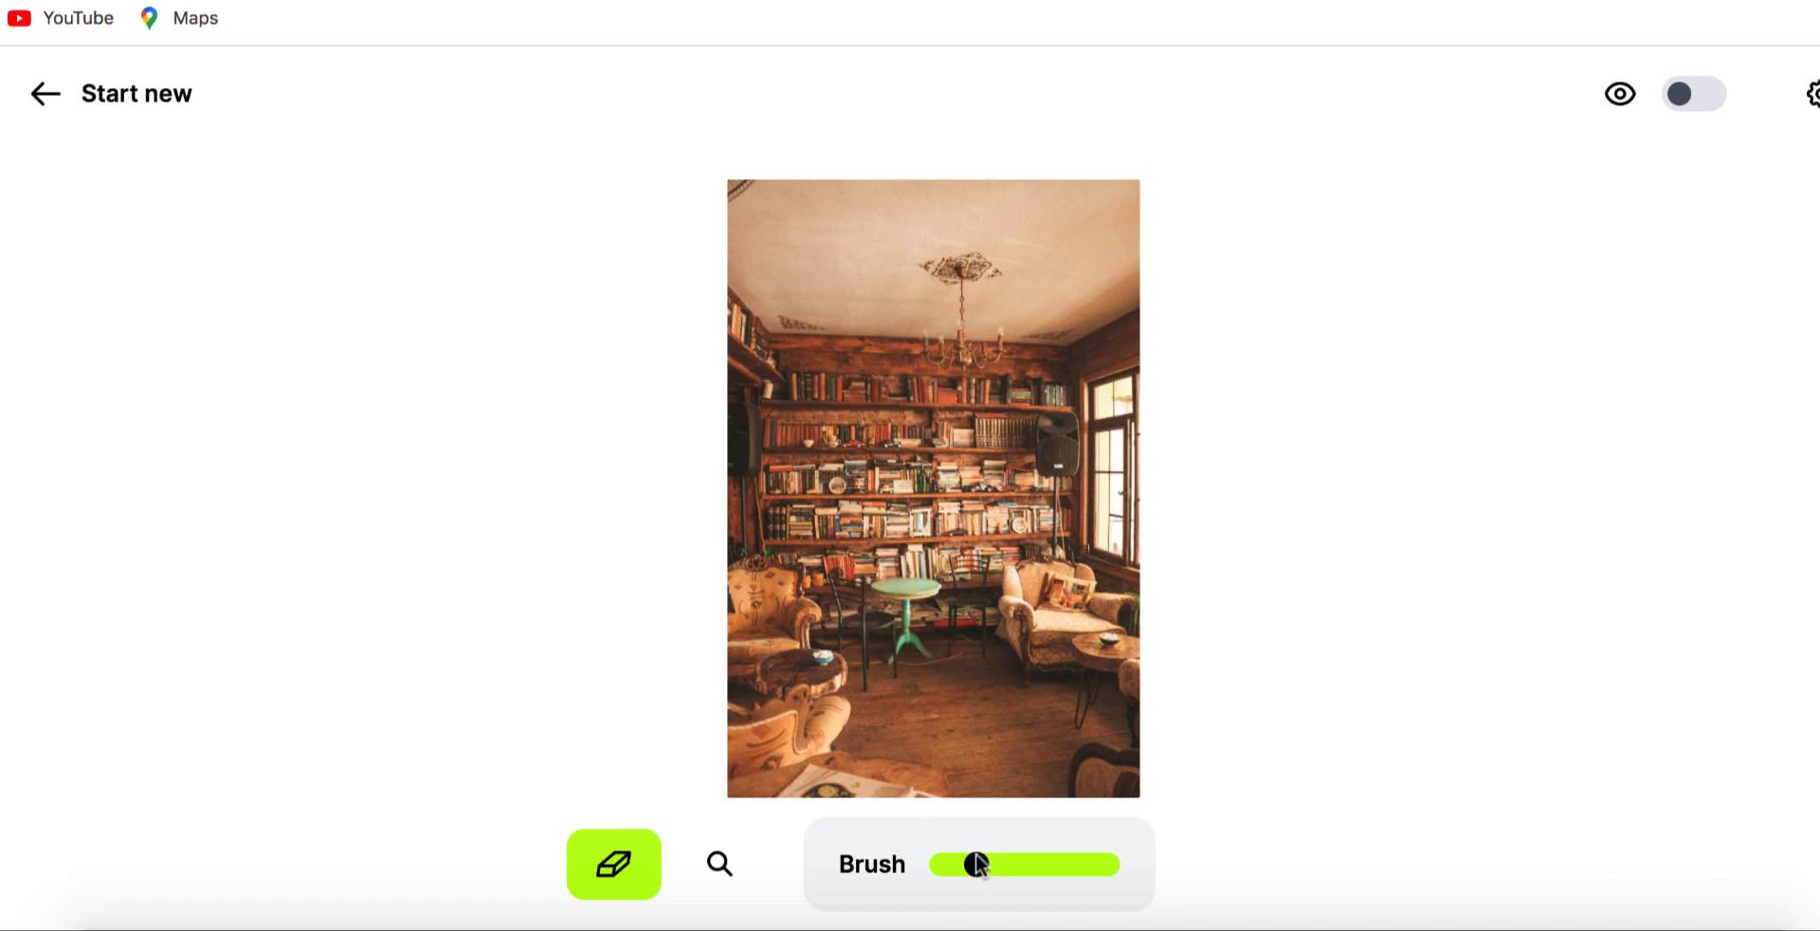
left_click_drag(976, 864, 1090, 864)
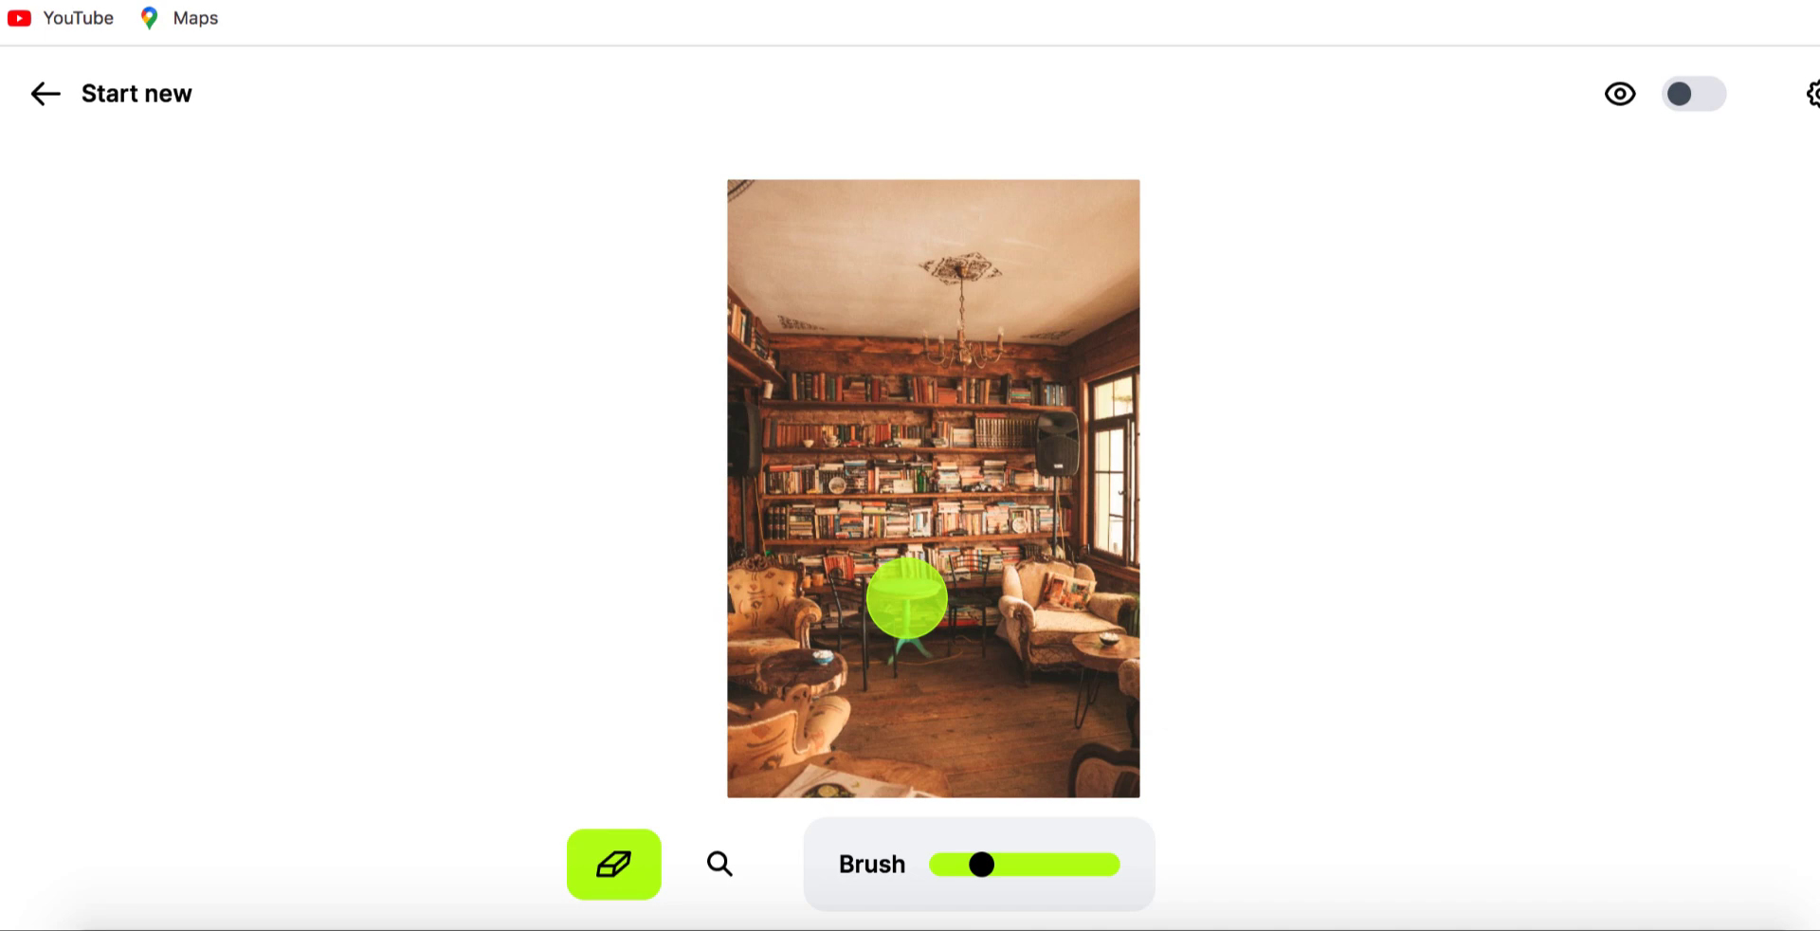
left_click_drag(908, 597, 910, 638)
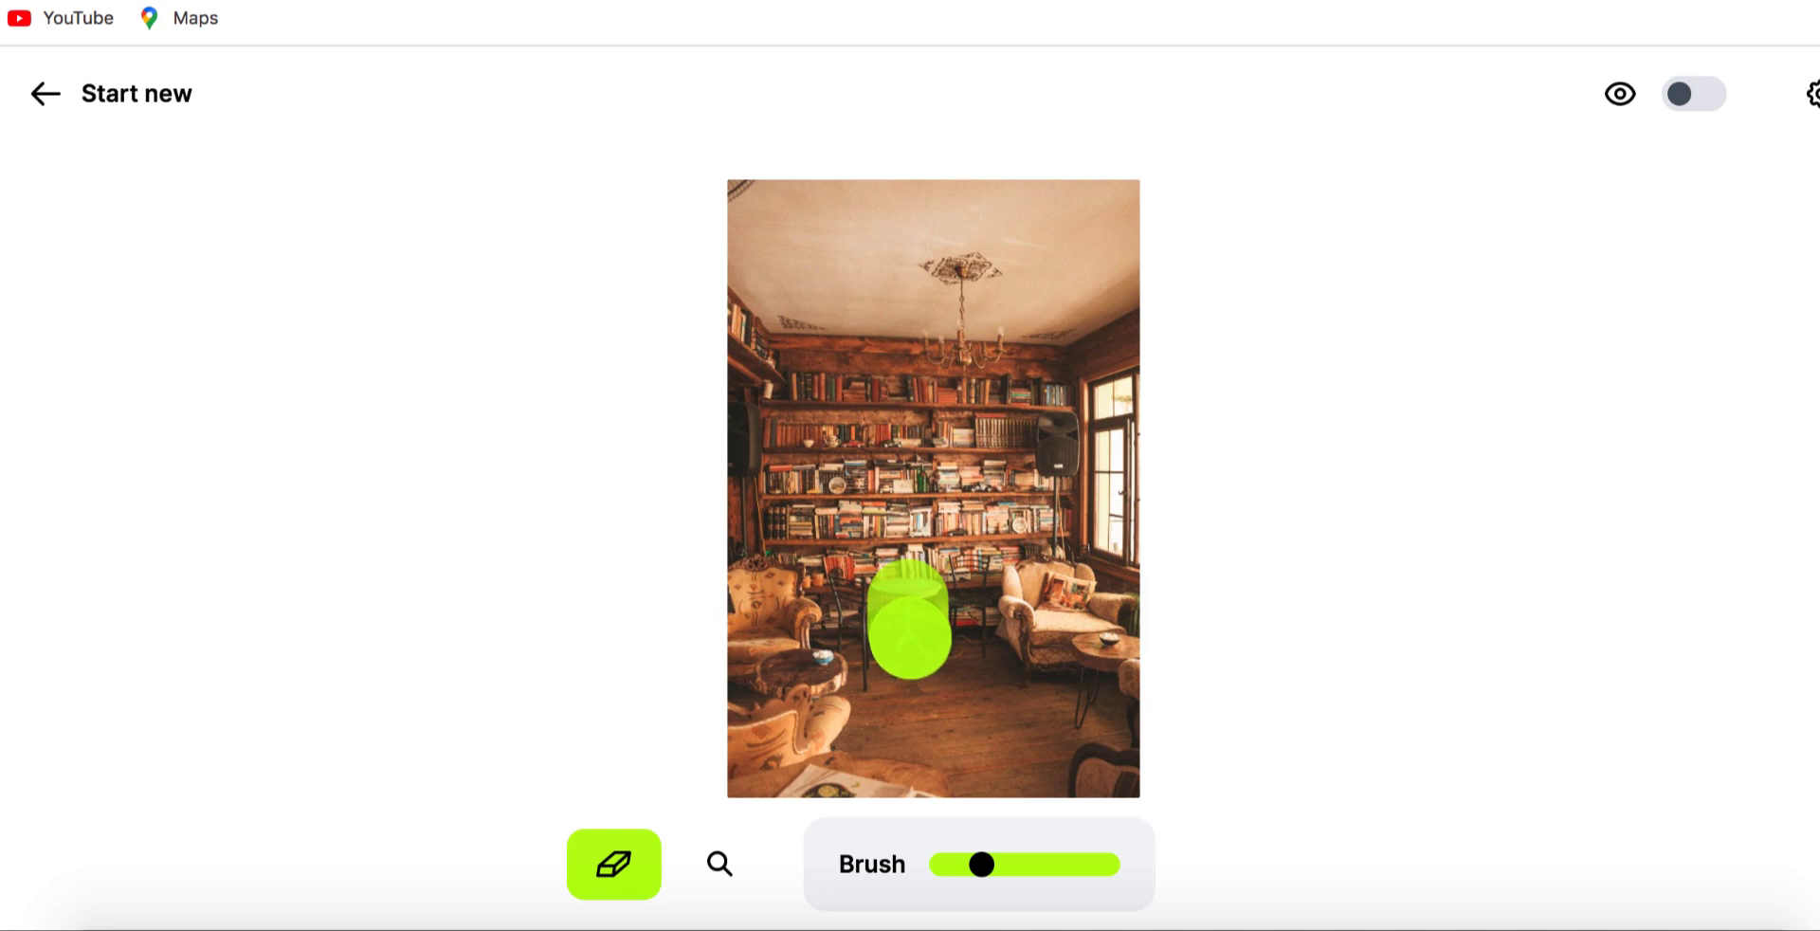